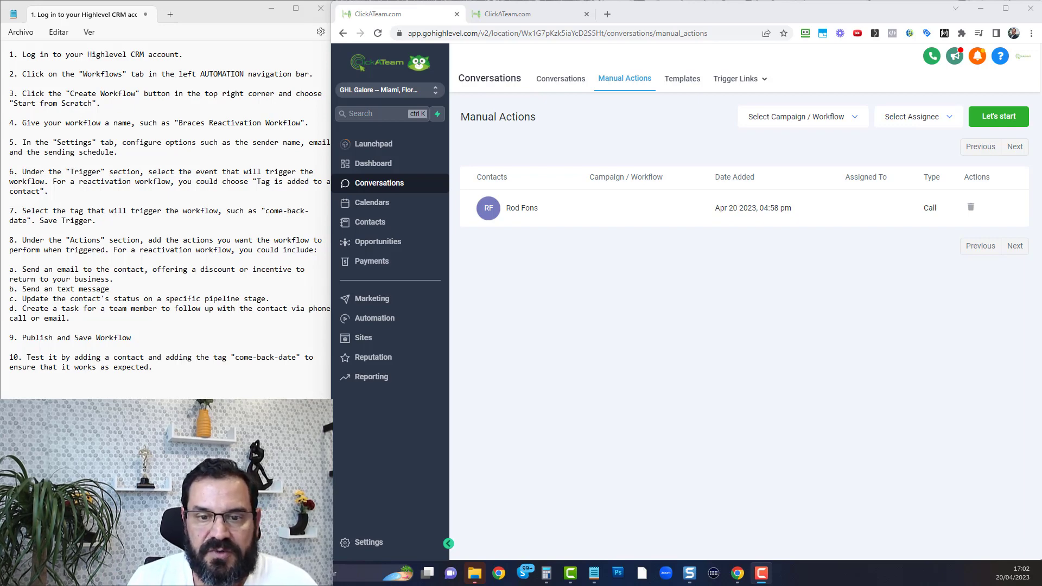
Create a new automation workflow from the Recipe - List Reactivation template
left_click(382, 166)
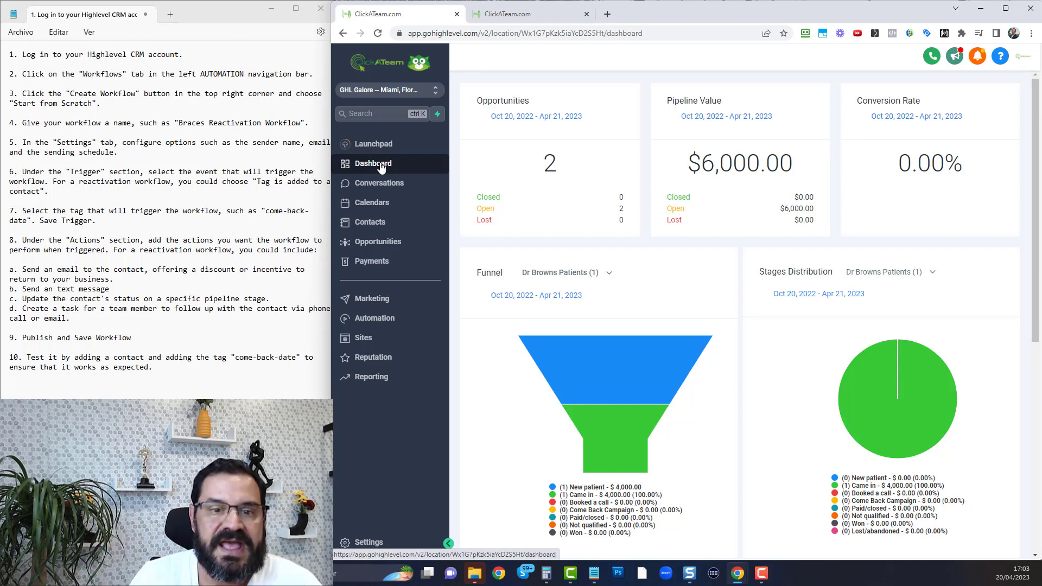
left_click(213, 382)
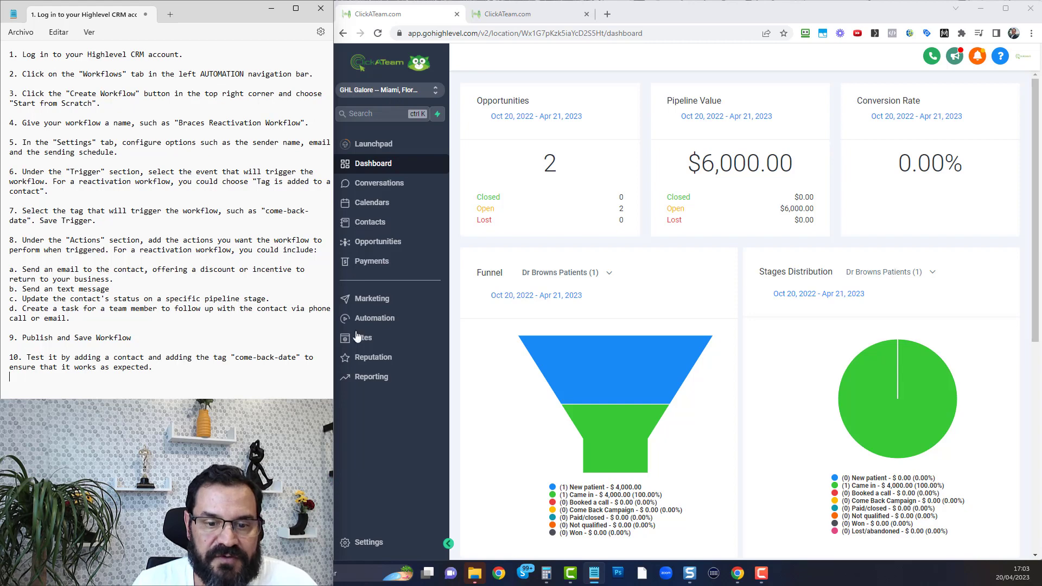
left_click(393, 321)
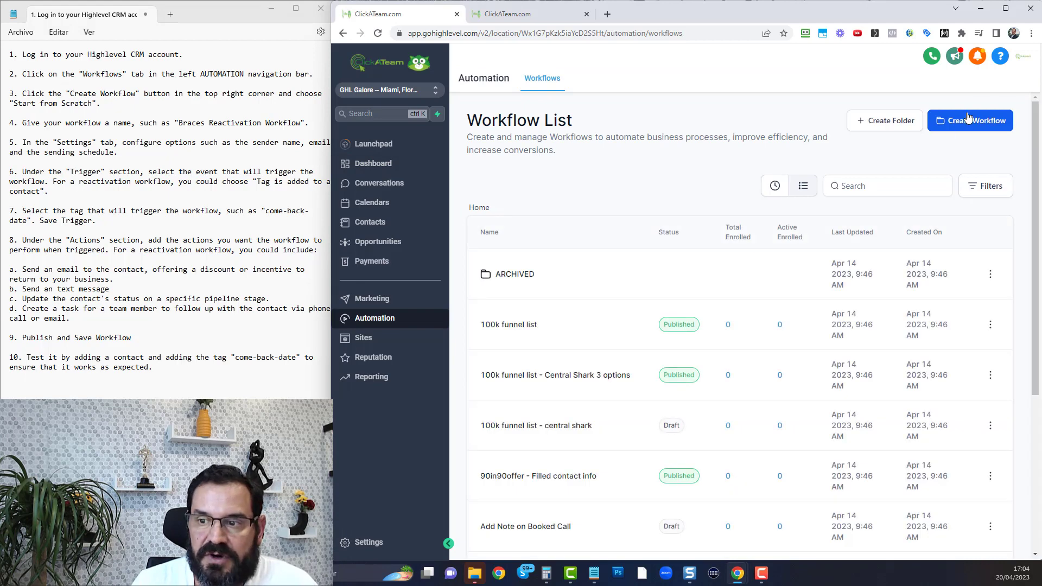
left_click(972, 125)
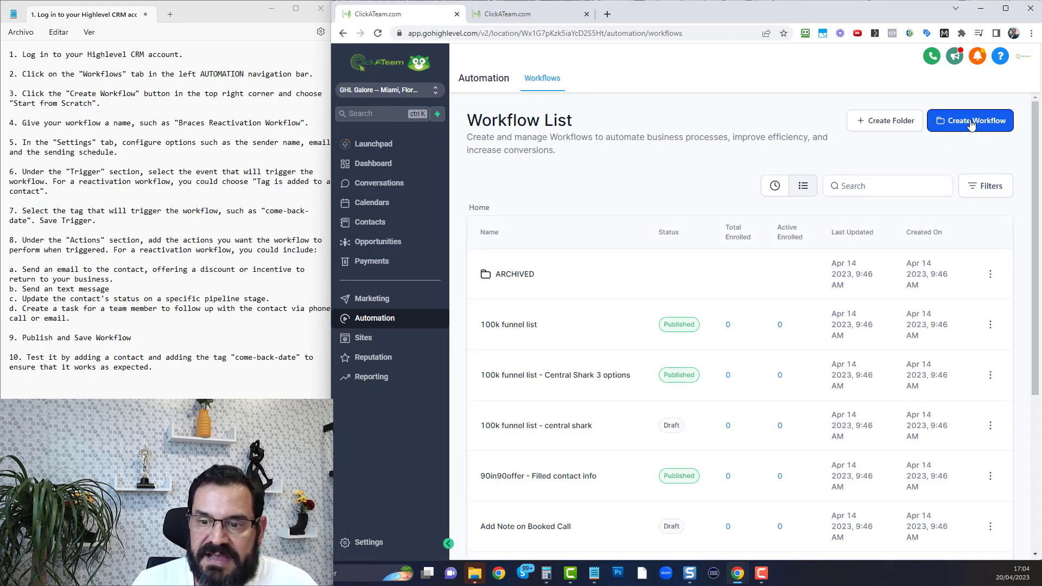
scroll(747, 333, "down", 9)
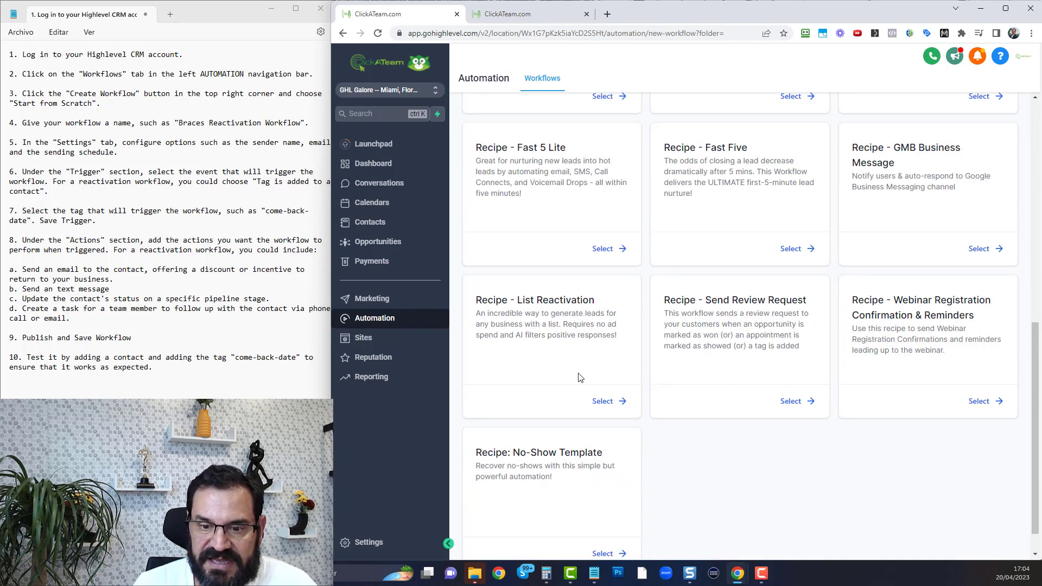
left_click(604, 402)
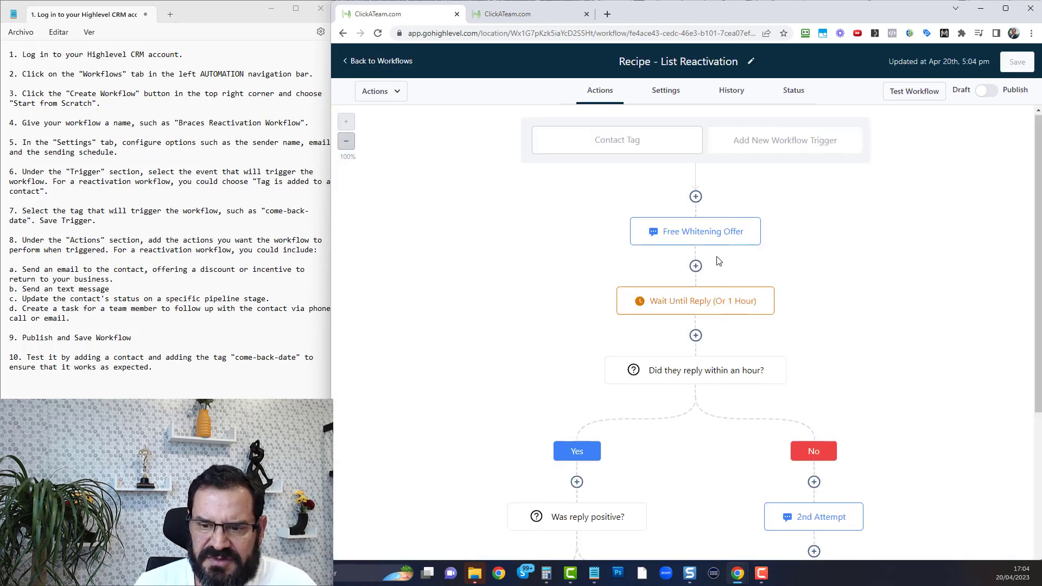
Examine the List Reactivation recipe's message, wait and reply-condition branches, then return to the workflow list
scroll(714, 266, "down", 1)
scroll(714, 273, "down", 2)
scroll(710, 277, "up", 2)
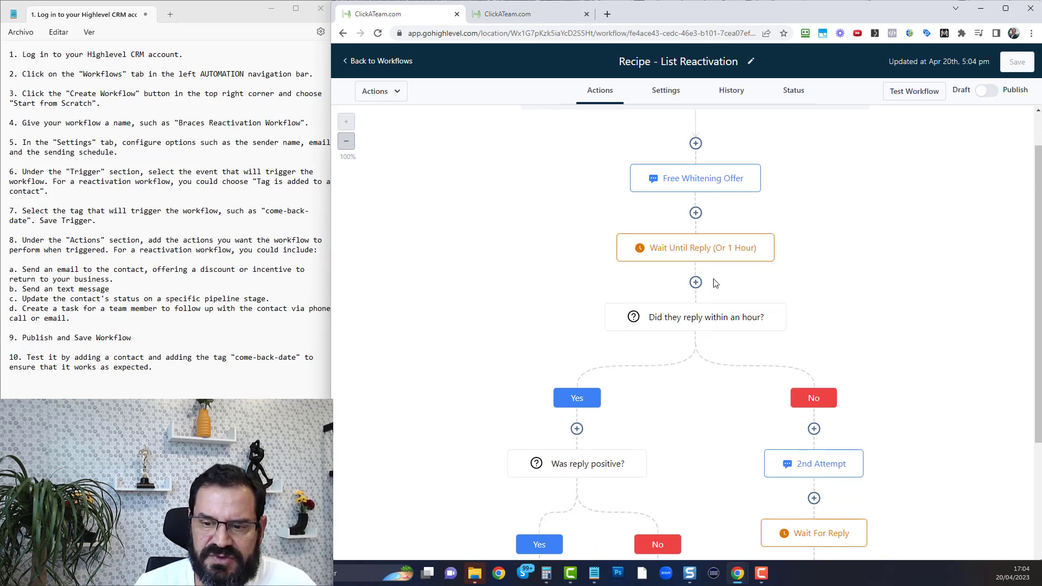
scroll(858, 344, "down", 2)
scroll(826, 382, "down", 3)
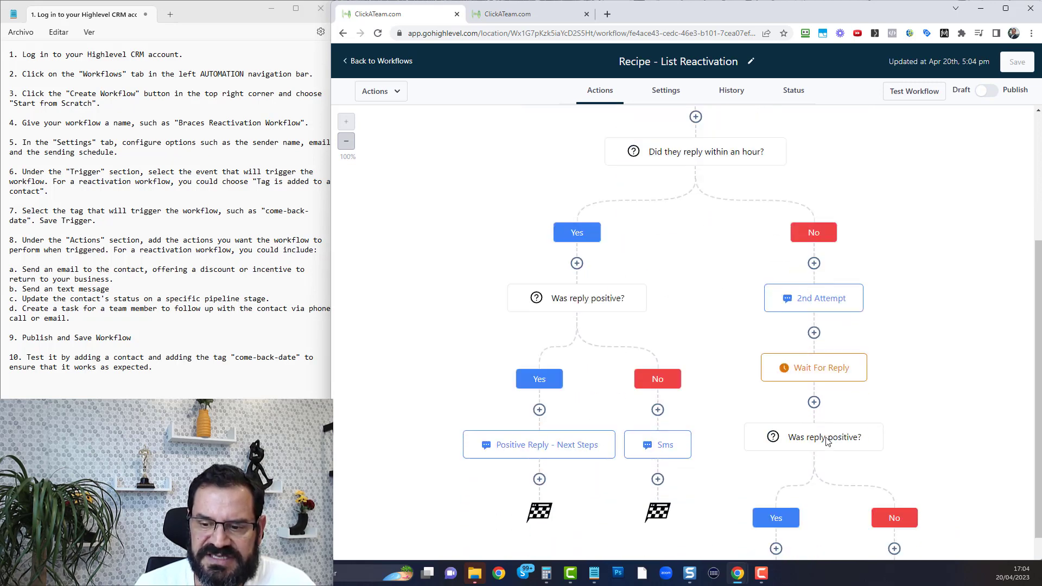
scroll(593, 353, "up", 6)
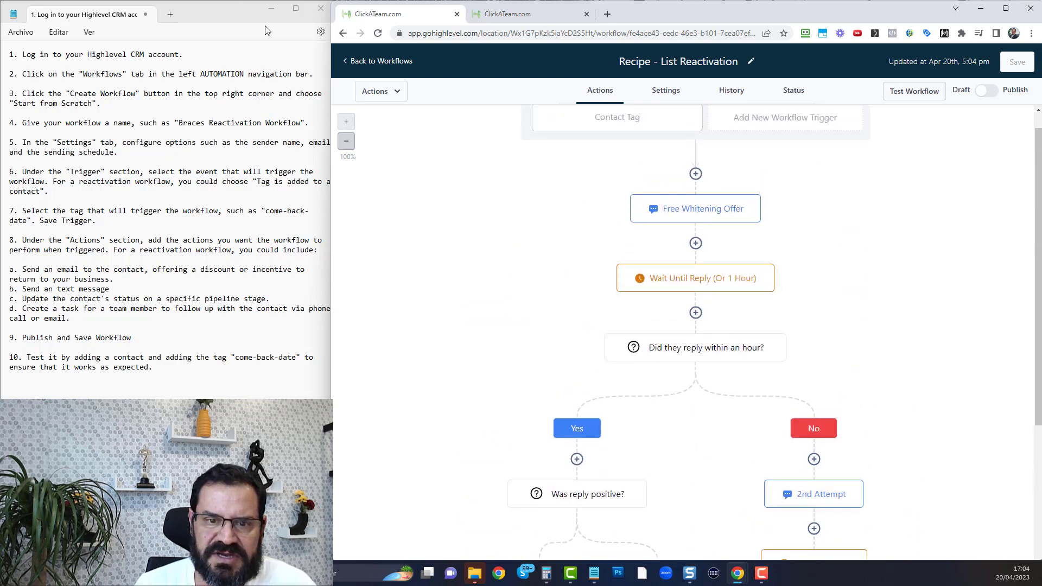
left_click(373, 61)
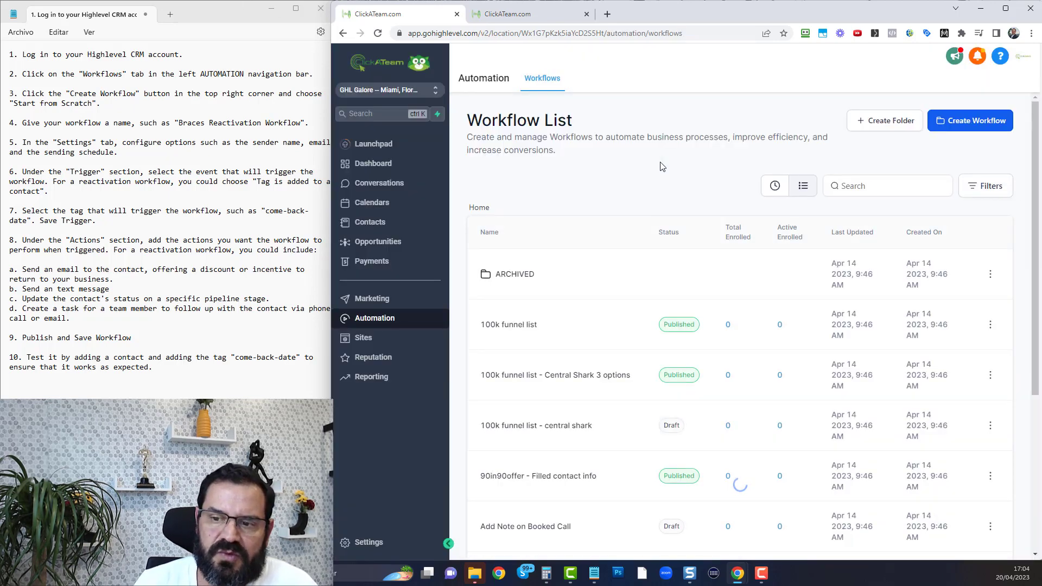
Create another new workflow, starting from scratch instead of a recipe, and slightly adjust the browser window's width
left_click(980, 122)
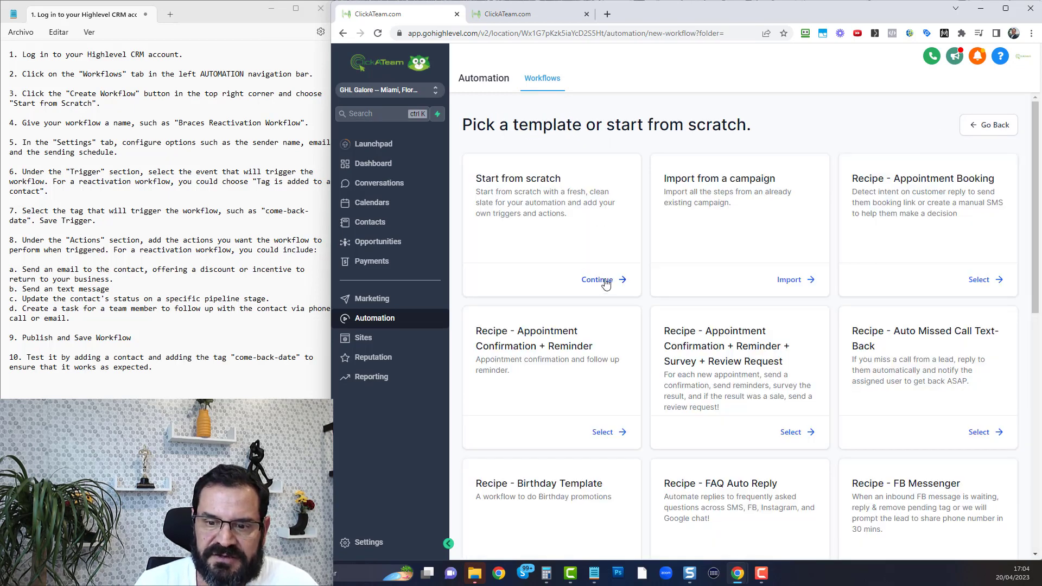
left_click(599, 280)
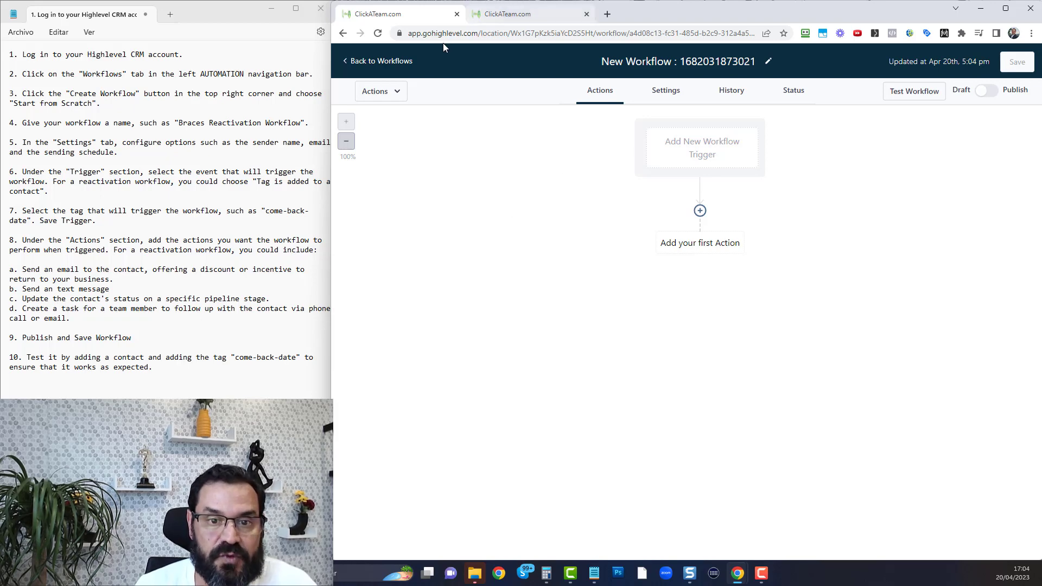
left_click_drag(330, 260, 333, 259)
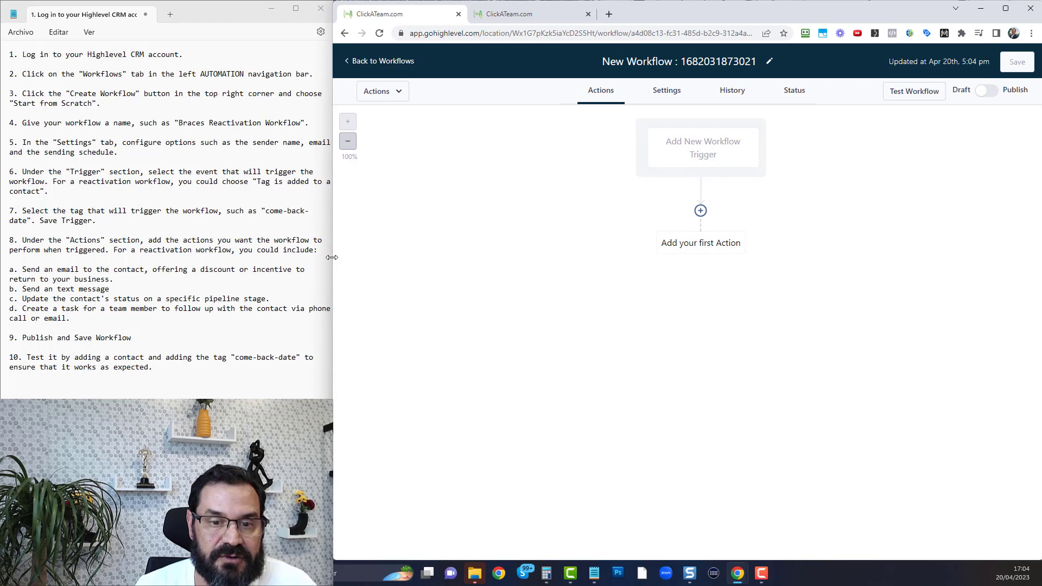
Review the default time window, included days and sender address in the already open Braces Reactivation Workflow's settings
left_click(545, 16)
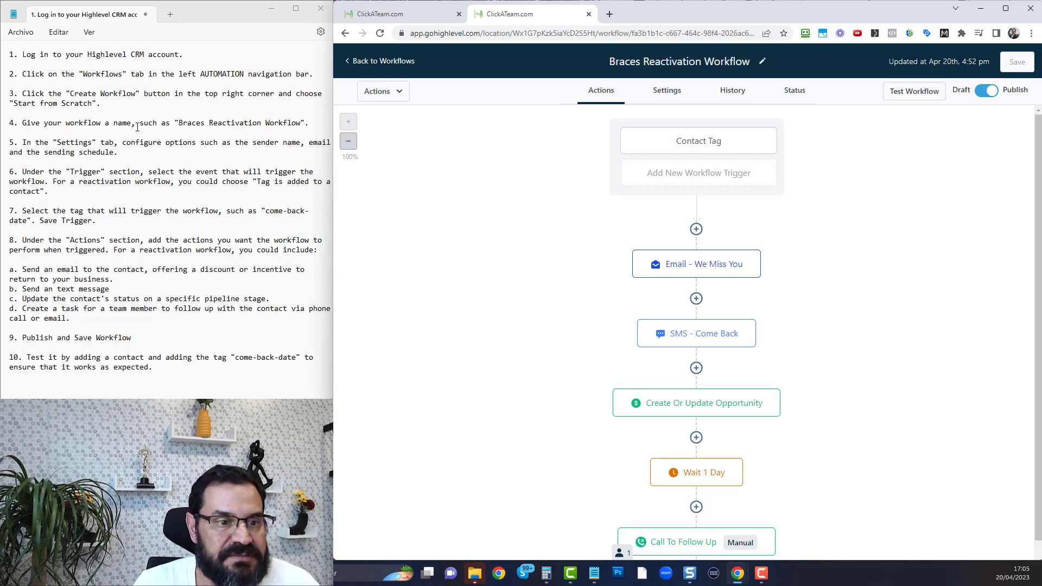
left_click(668, 93)
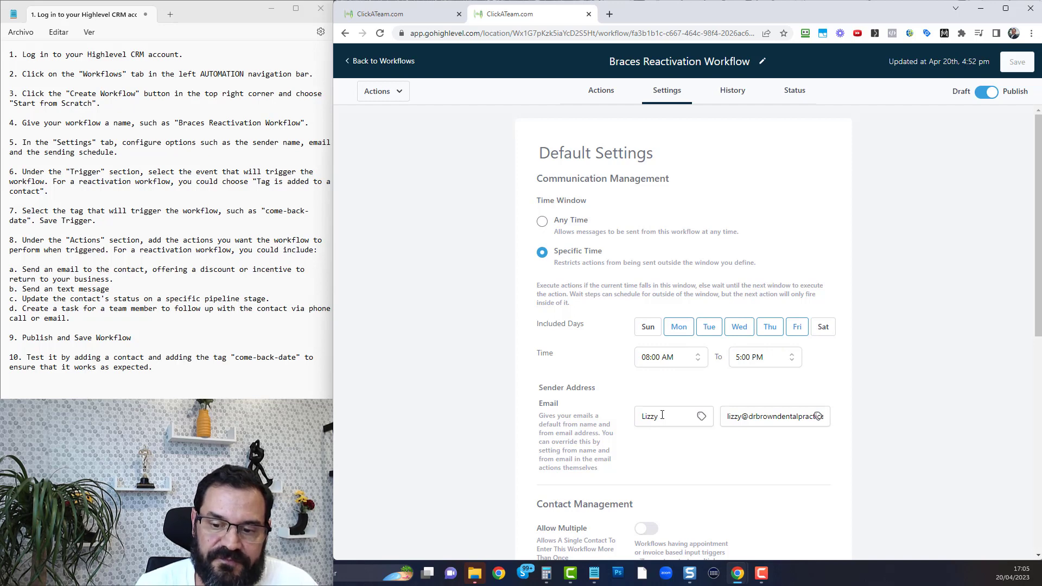
left_click_drag(663, 415, 645, 416)
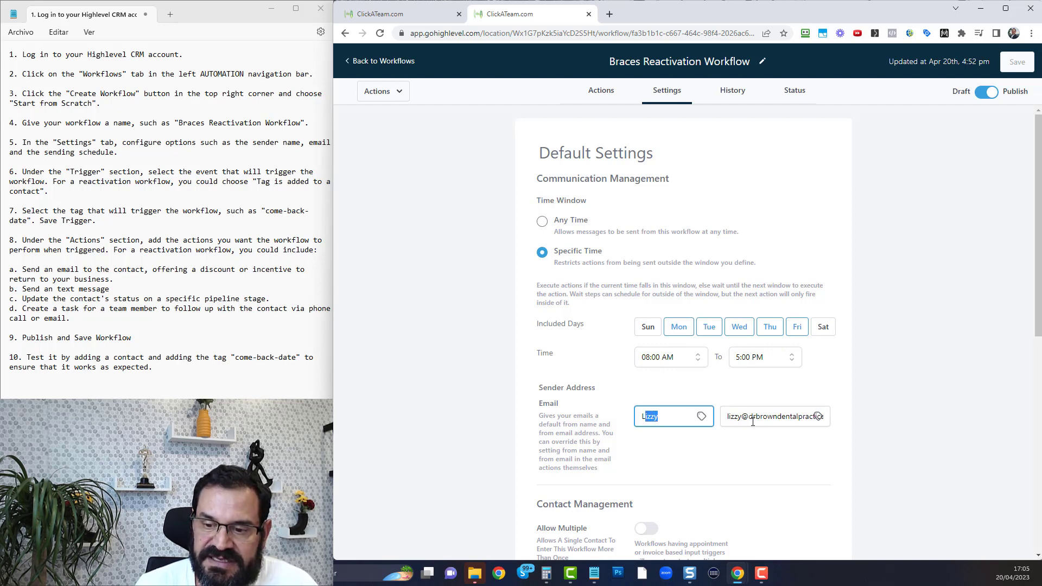
left_click_drag(780, 416, 840, 411)
left_click(830, 383)
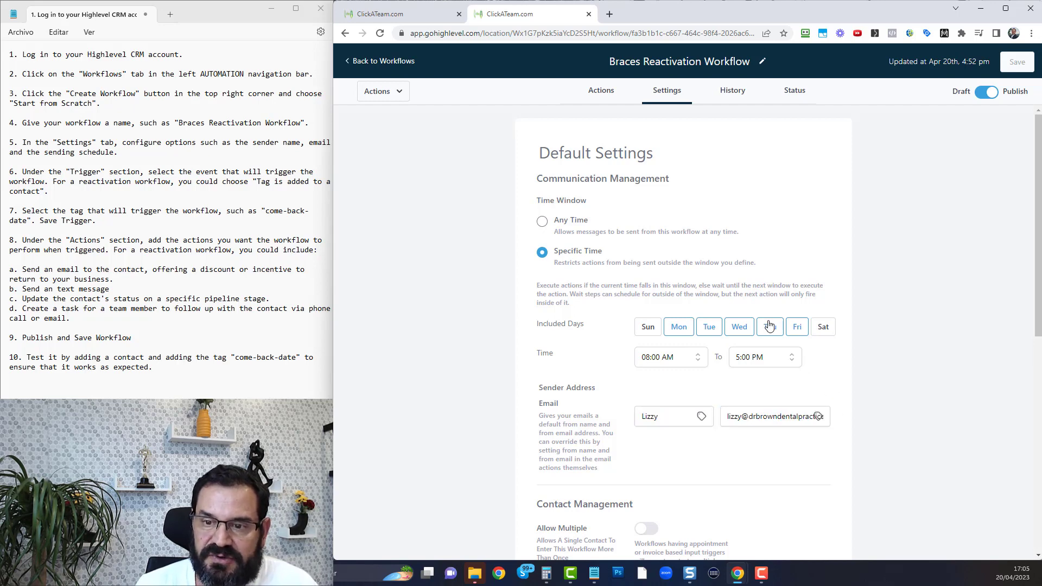
Save the Contact Tag trigger with its Tag Added filter on come-back-date, and highlight instructions 7 and 8 in the notes
left_click(598, 93)
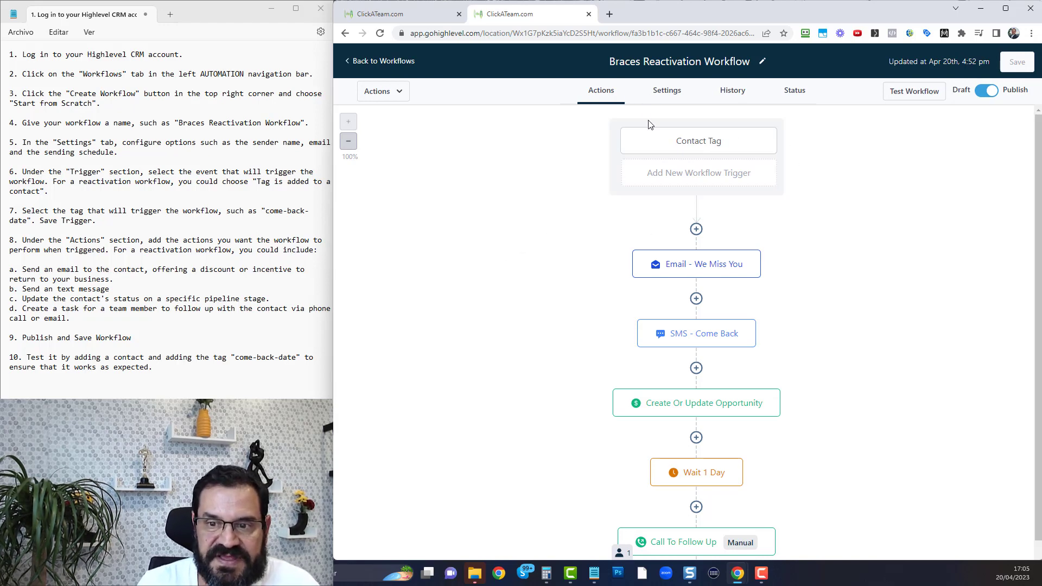
left_click(694, 145)
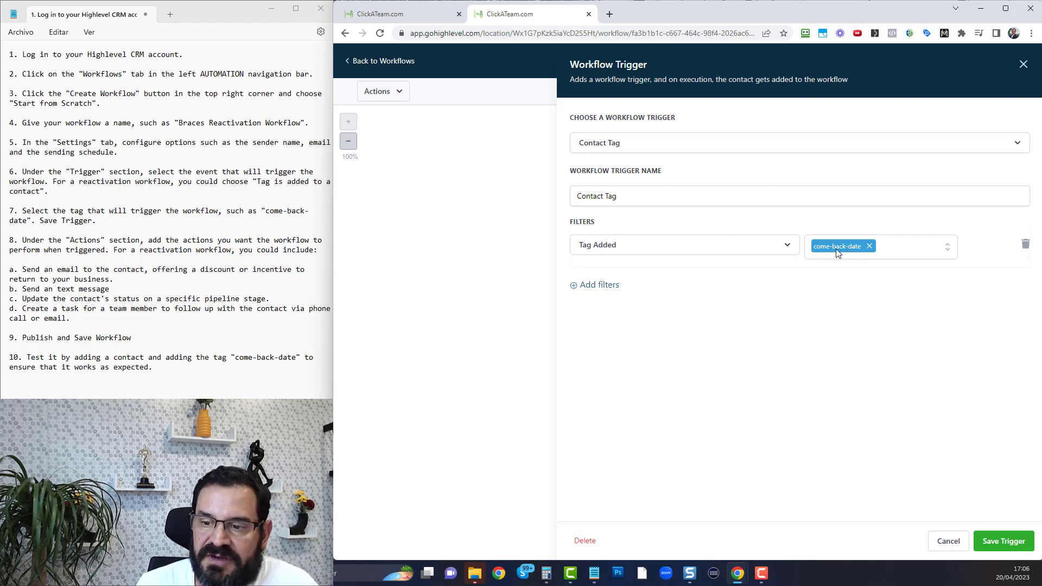
left_click(1011, 541)
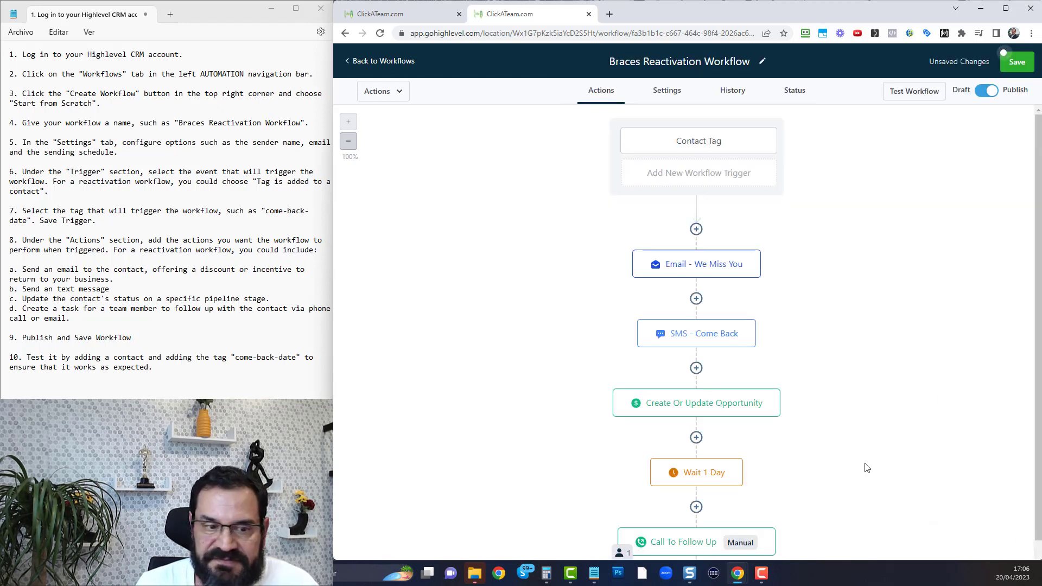
left_click_drag(96, 220, 25, 211)
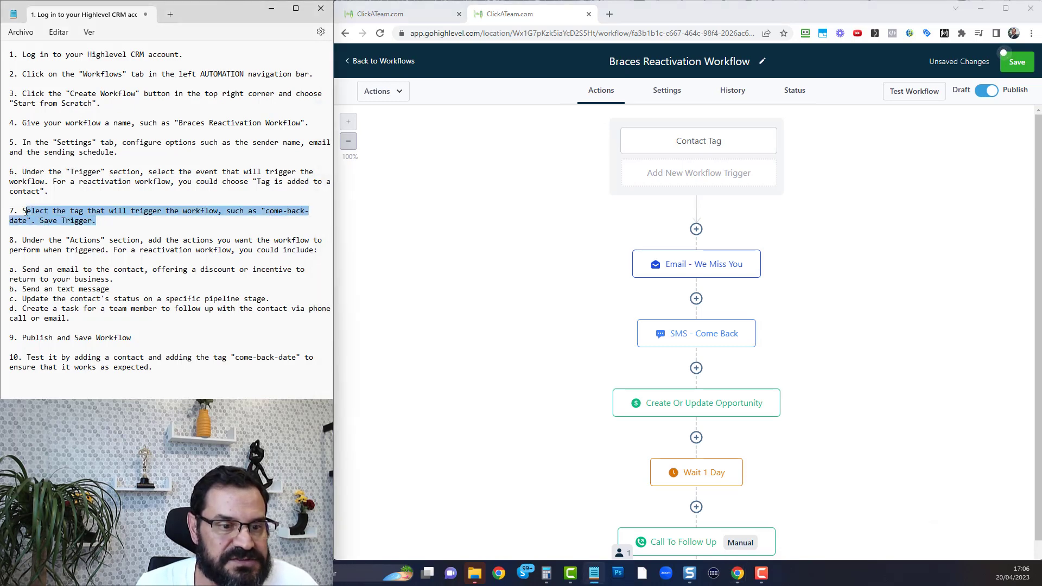
left_click_drag(124, 250, 13, 241)
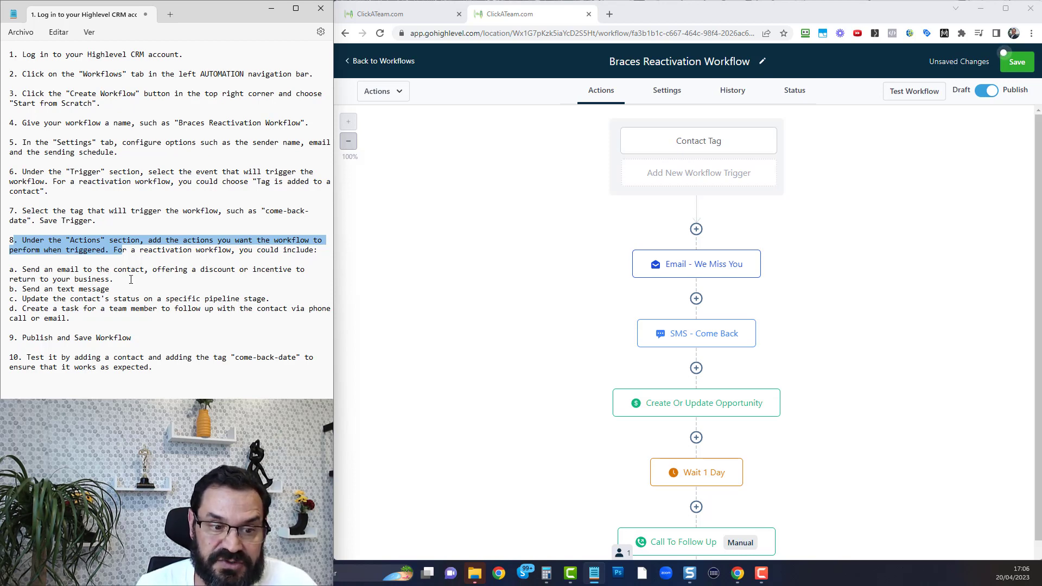
In the Email - We Miss You action, enlarge the message editor and add a comma after {{contact.first_name}} in the greeting
left_click(688, 266)
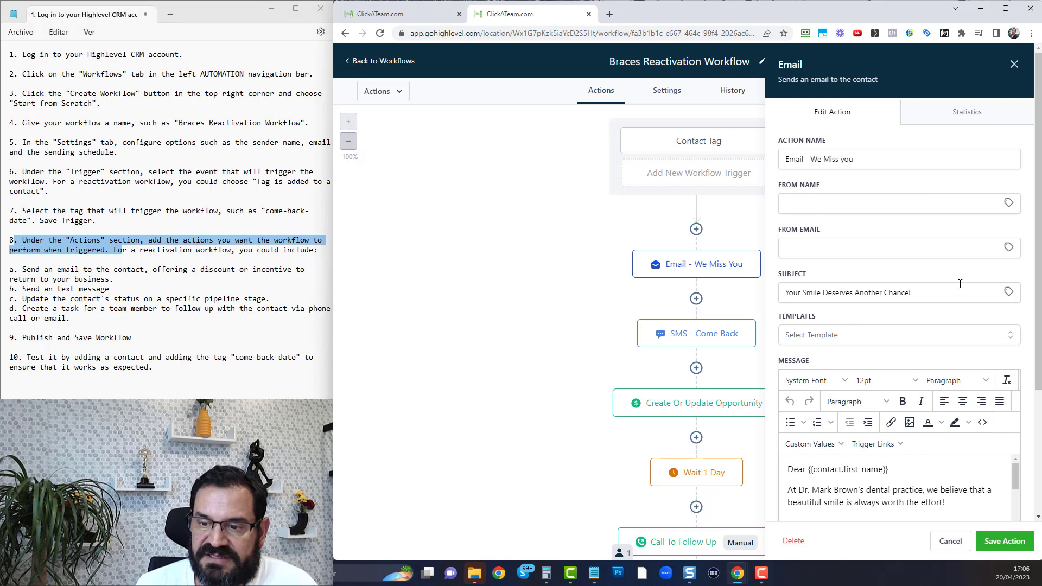
scroll(942, 289, "down", 1)
scroll(899, 294, "up", 1)
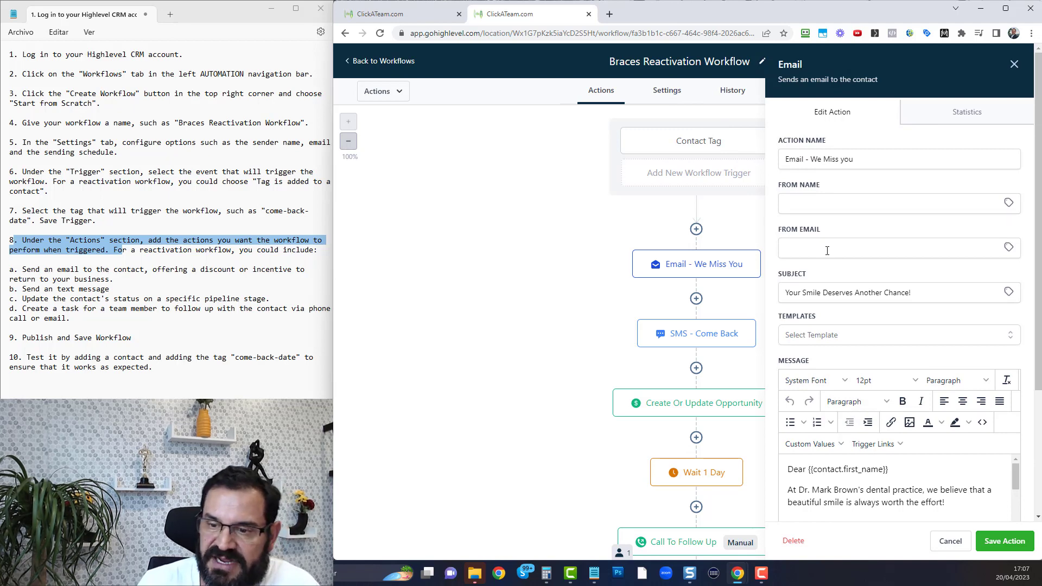
scroll(946, 323, "down", 6)
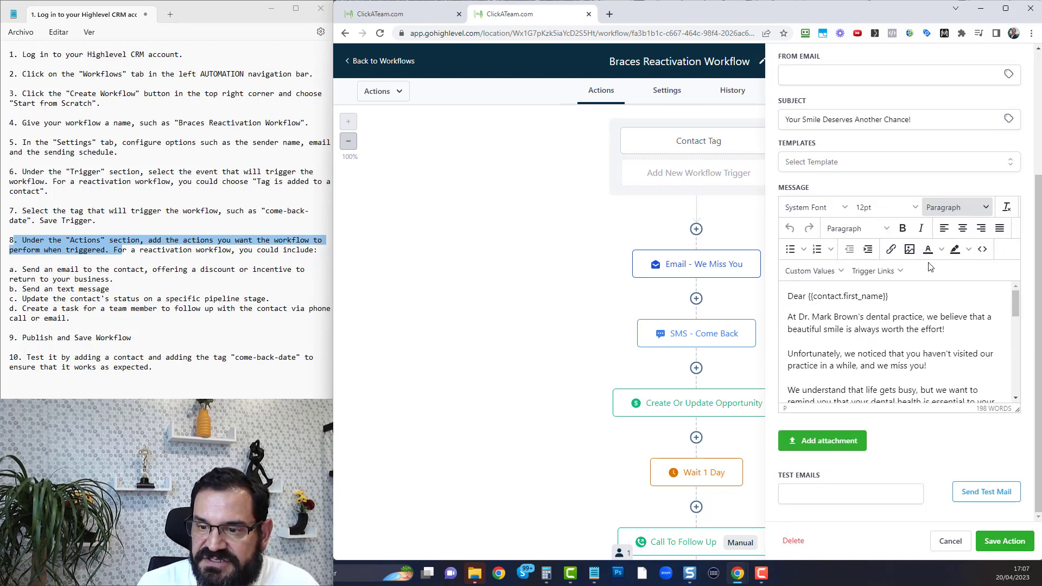
scroll(945, 323, "down", 2)
scroll(946, 323, "up", 4)
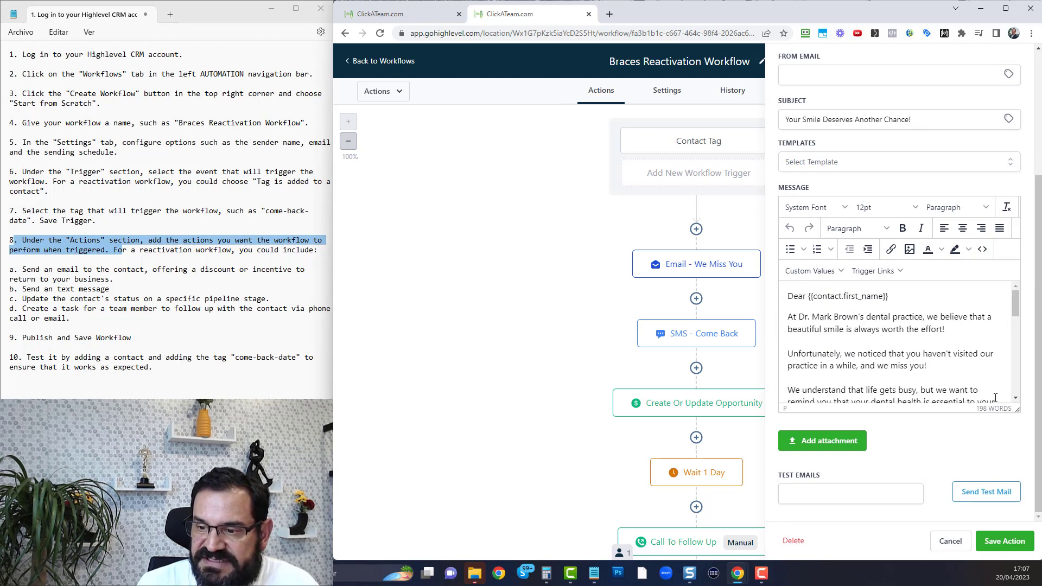
left_click_drag(1020, 412, 1025, 511)
left_click_drag(1014, 351, 1015, 337)
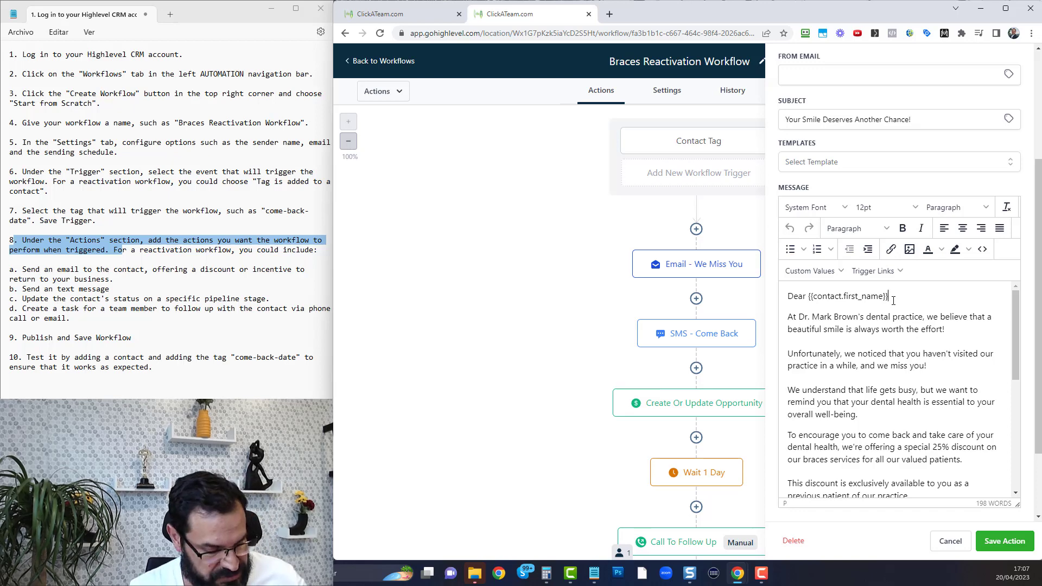
type(",")
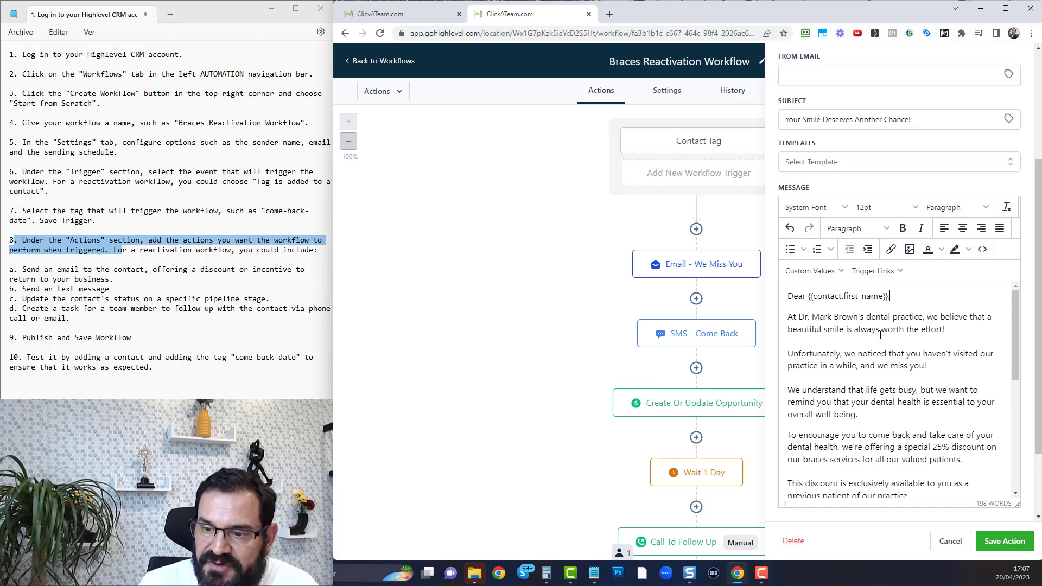
Read through the rest of the reactivation email, from the missed-visit paragraph and discount offer down to the CALENDAR LINK placeholder
scroll(890, 322, "down", 1)
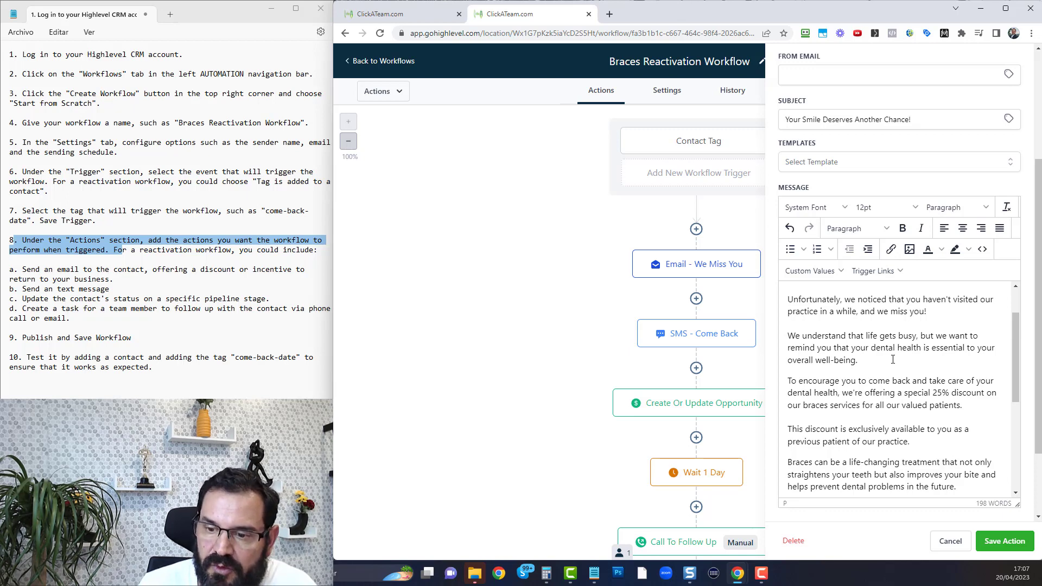
scroll(893, 360, "down", 1)
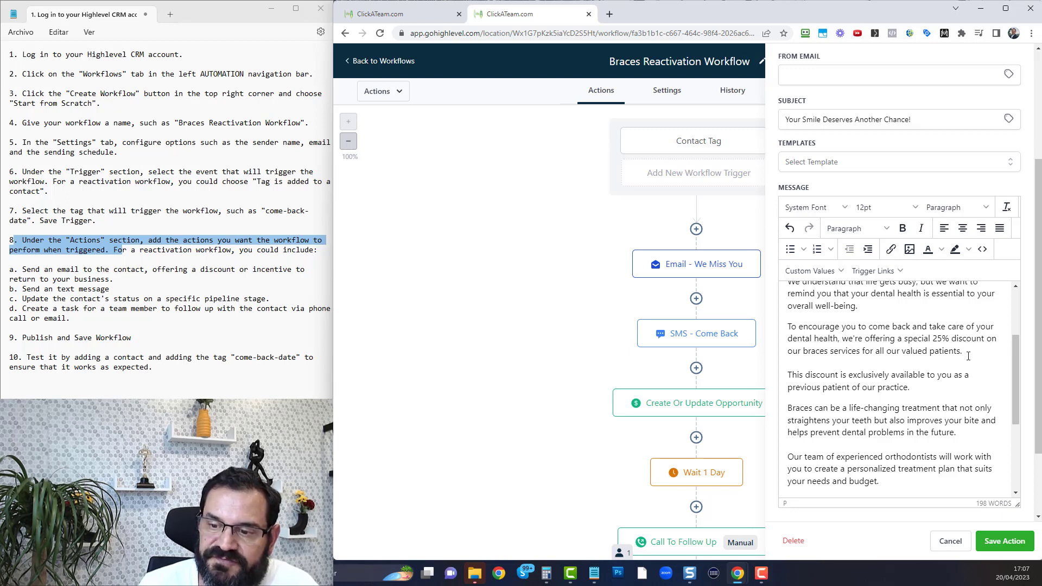
scroll(969, 356, "down", 1)
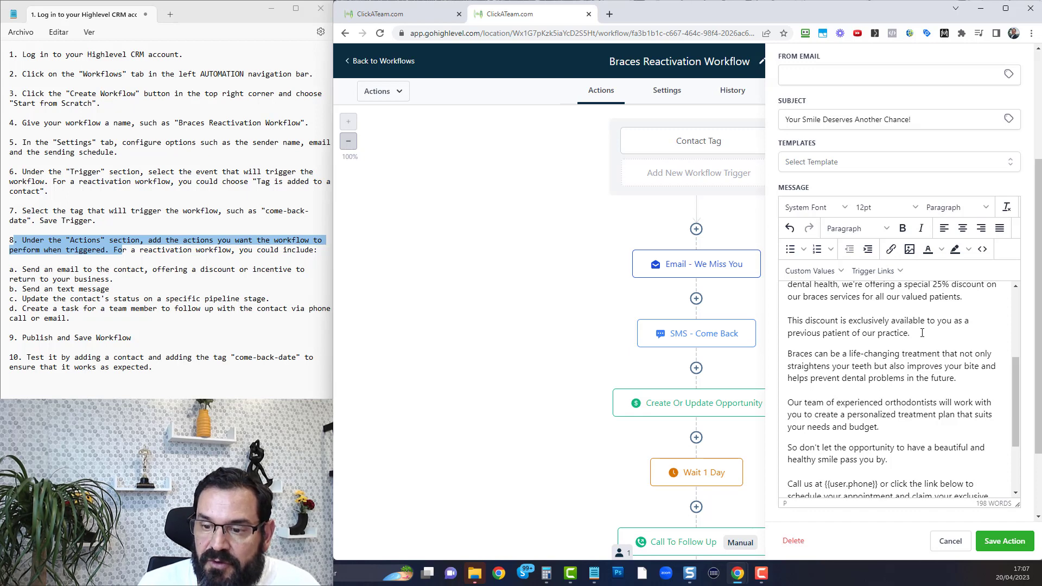
scroll(922, 332, "down", 1)
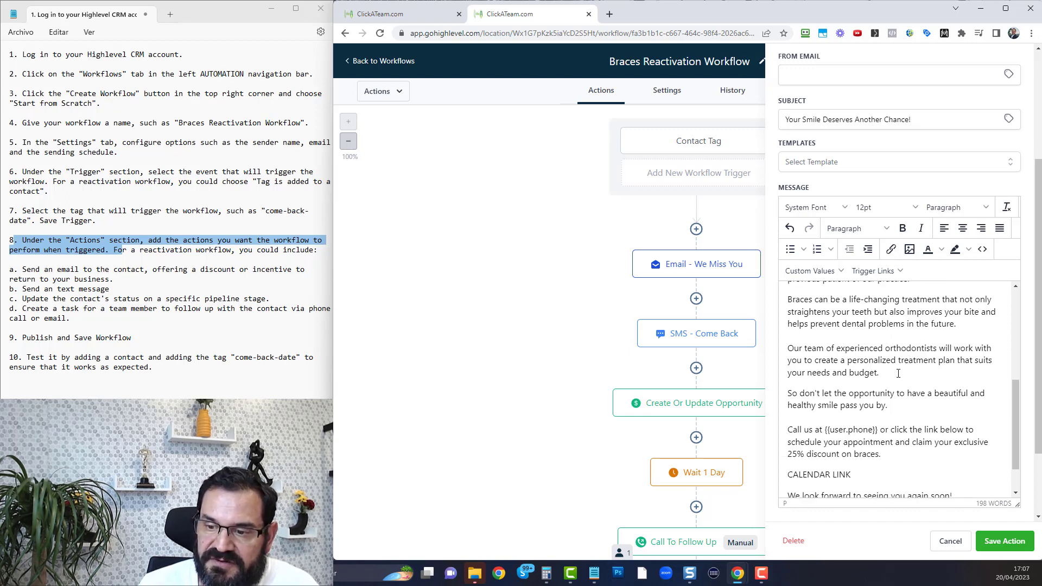
left_click_drag(899, 374, 793, 300)
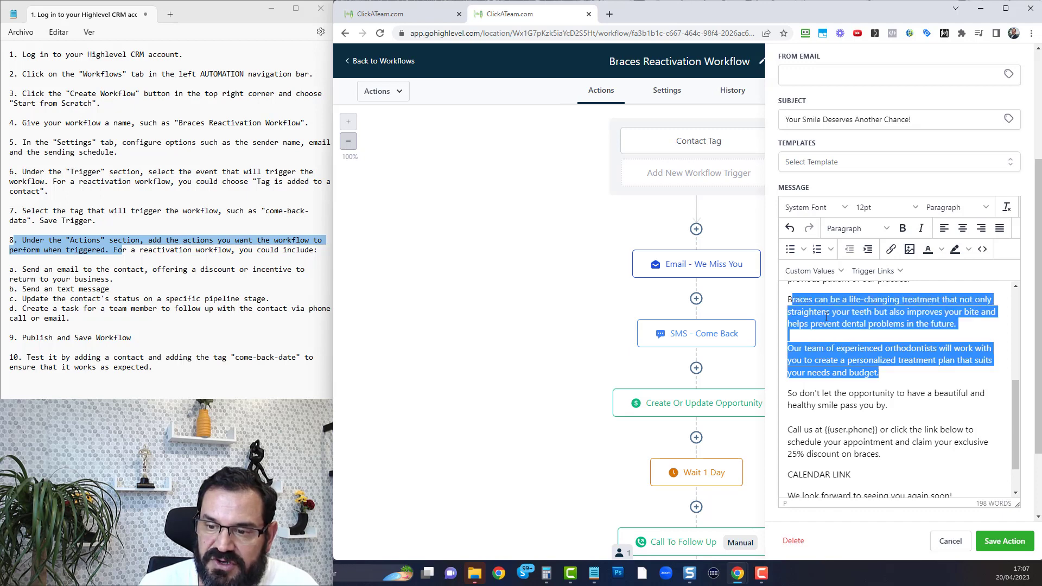
left_click(827, 316)
scroll(830, 348, "down", 1)
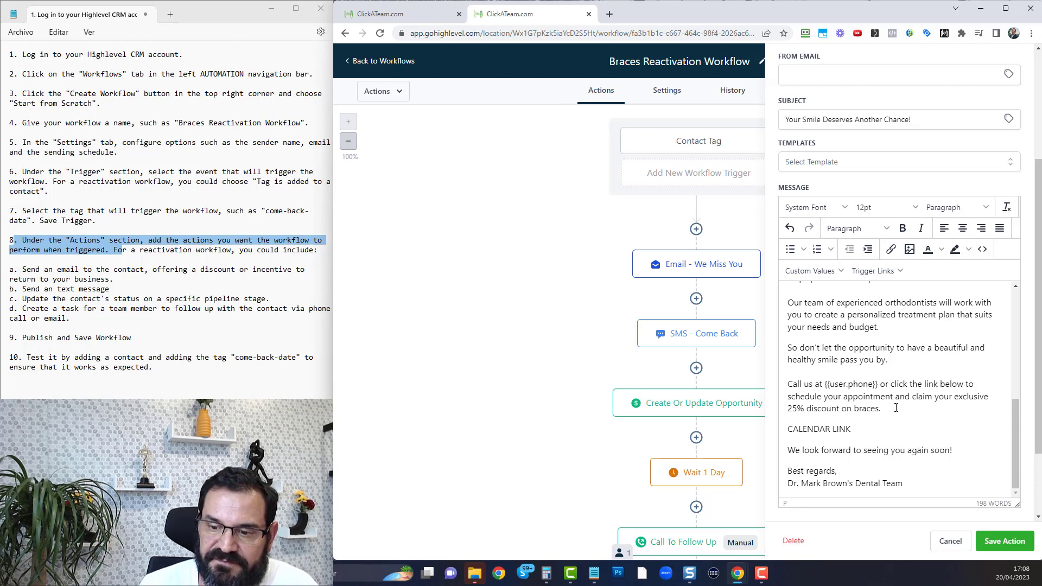
left_click_drag(855, 427, 791, 432)
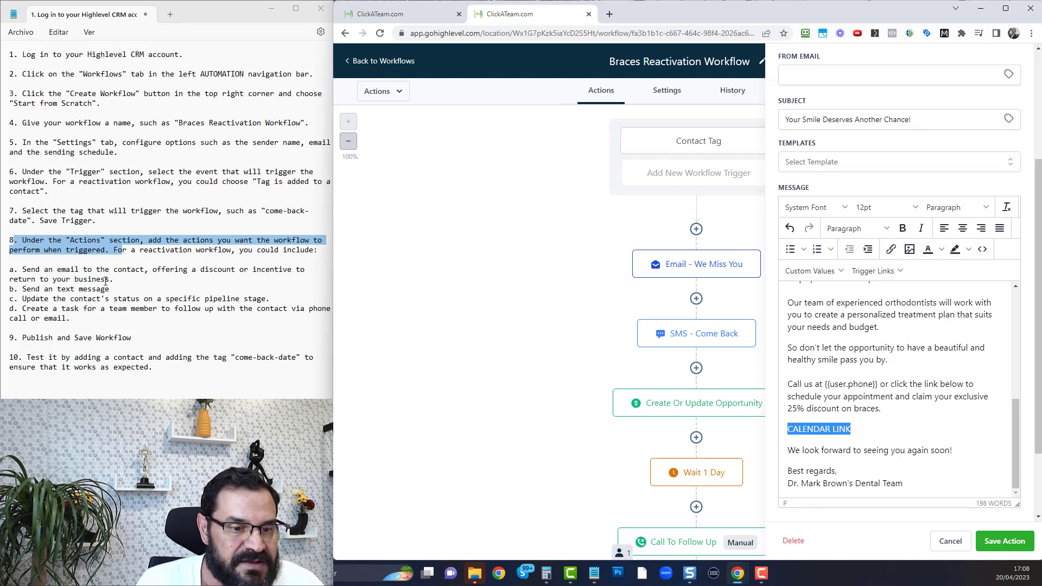
Save the Email - We Miss You action, then review the 25% discount offer in the SMS - Come Back message and save that action
left_click(999, 550)
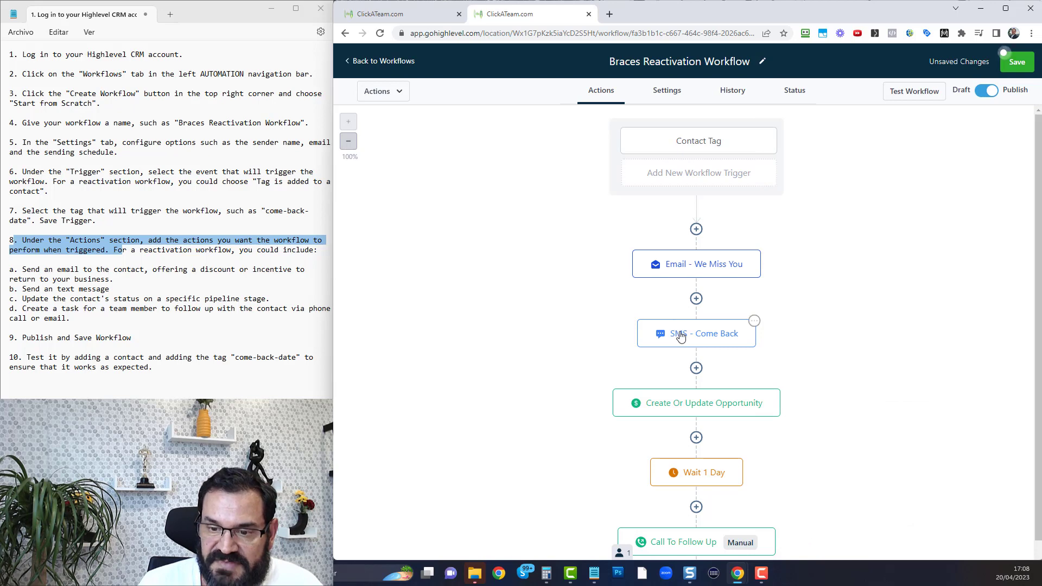
left_click(682, 336)
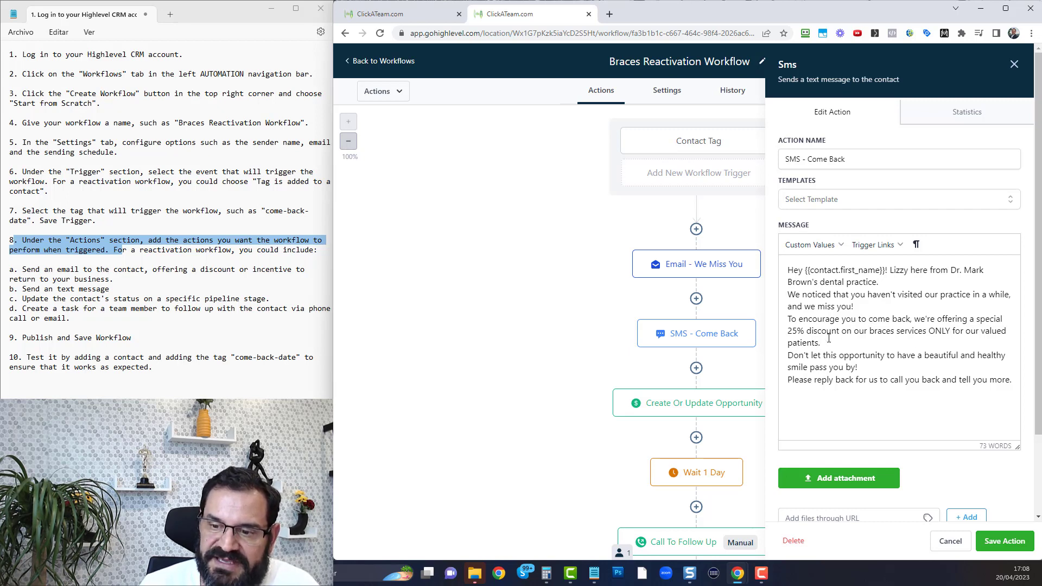
left_click_drag(841, 331, 792, 331)
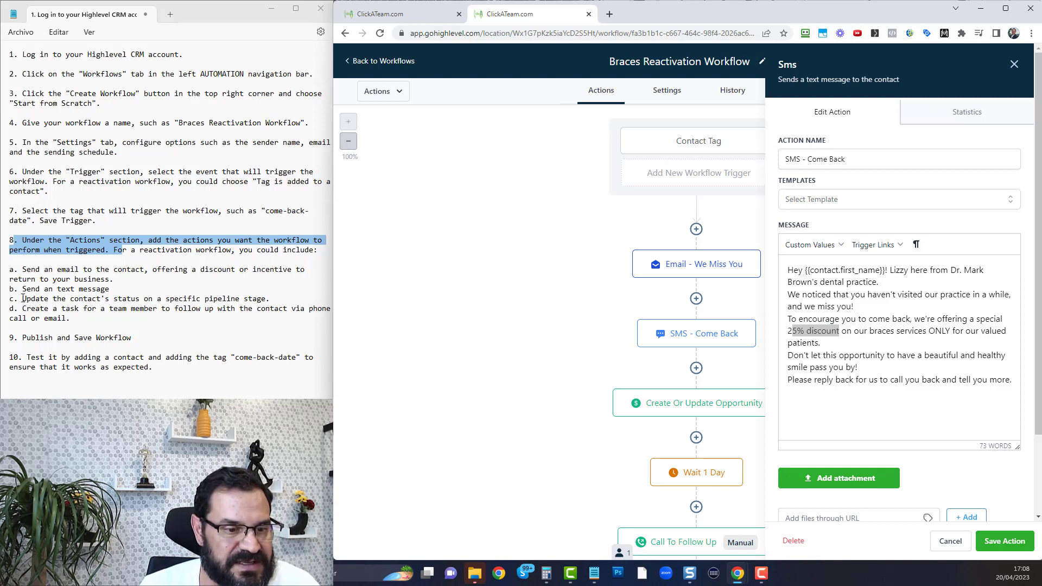
left_click_drag(23, 298, 274, 295)
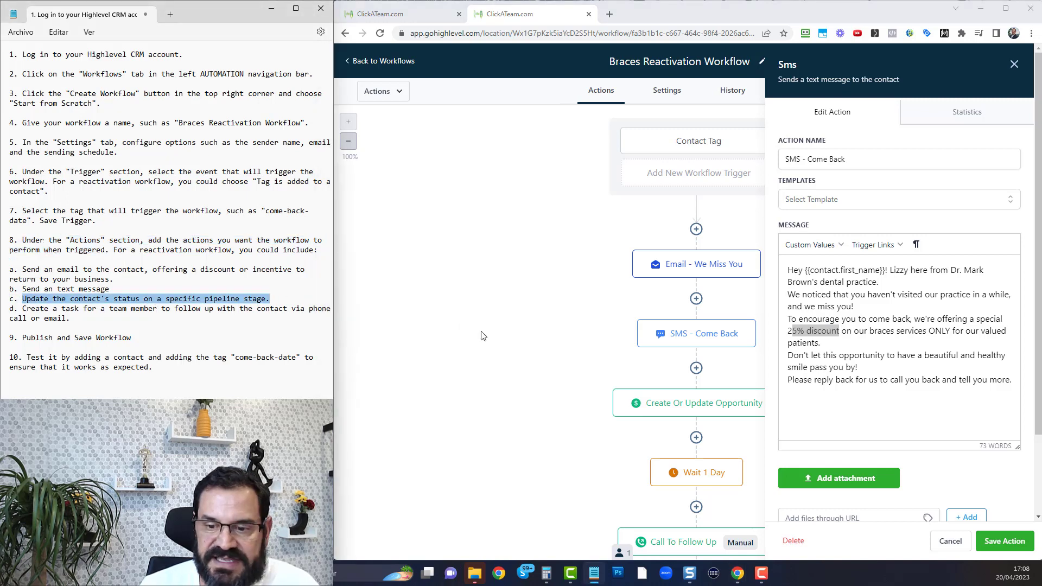
left_click(1005, 541)
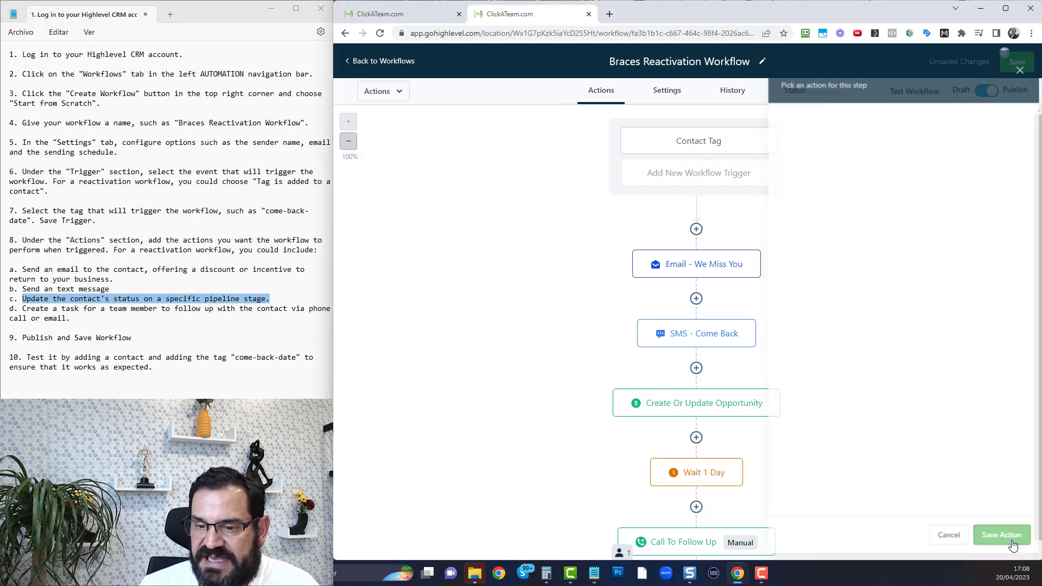
In the Create Or Update Opportunity action, set the pipeline stage to Come Back Campaign, review the source and lead value, and save
left_click(708, 414)
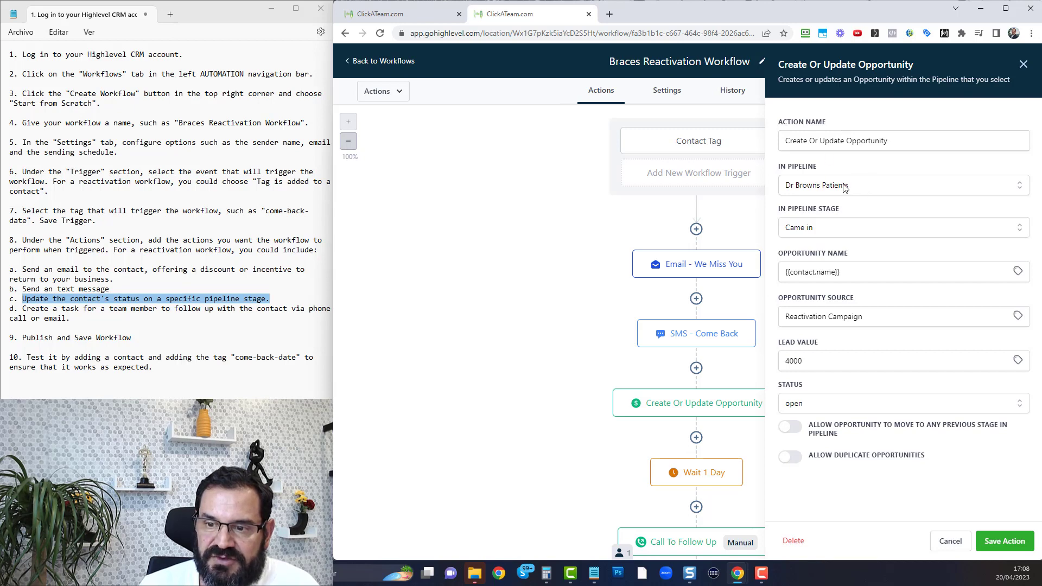
left_click(824, 230)
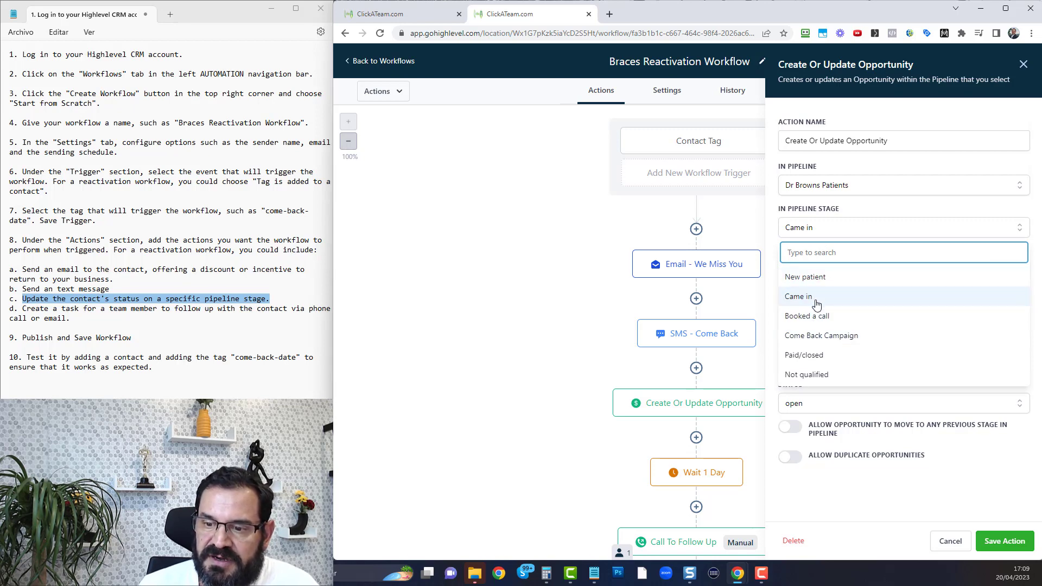
left_click(822, 336)
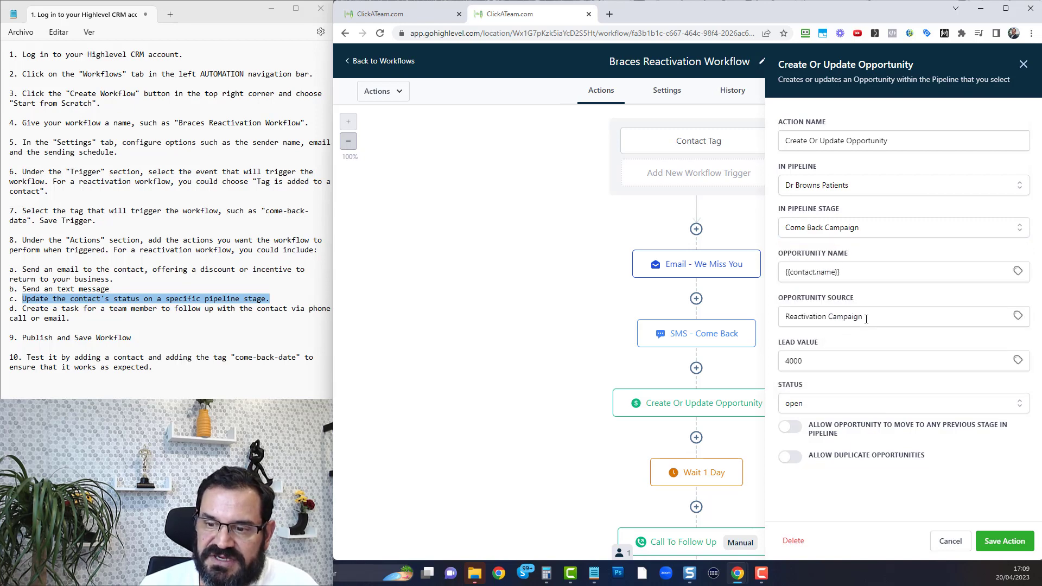
left_click_drag(866, 319, 782, 320)
left_click(823, 361)
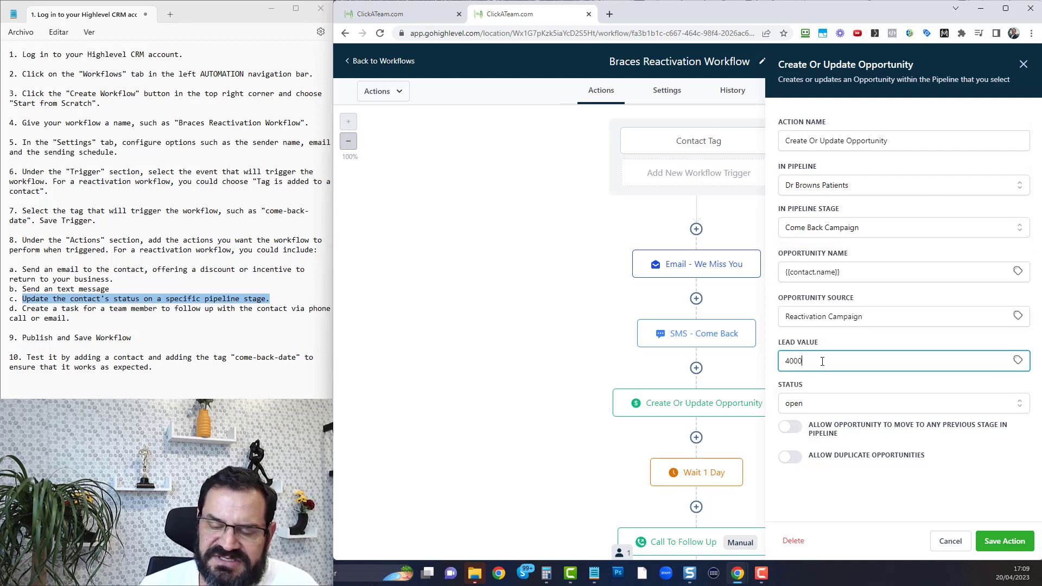
left_click(1005, 542)
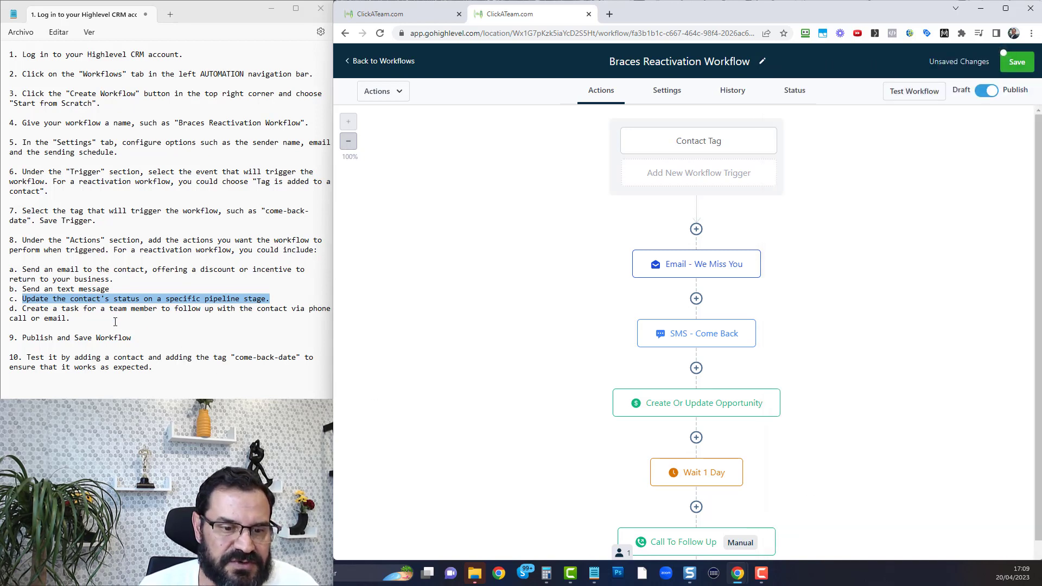
Review and save the Call To Follow Up manual call action, and save the Braces Reactivation Workflow
scroll(711, 393, "down", 2)
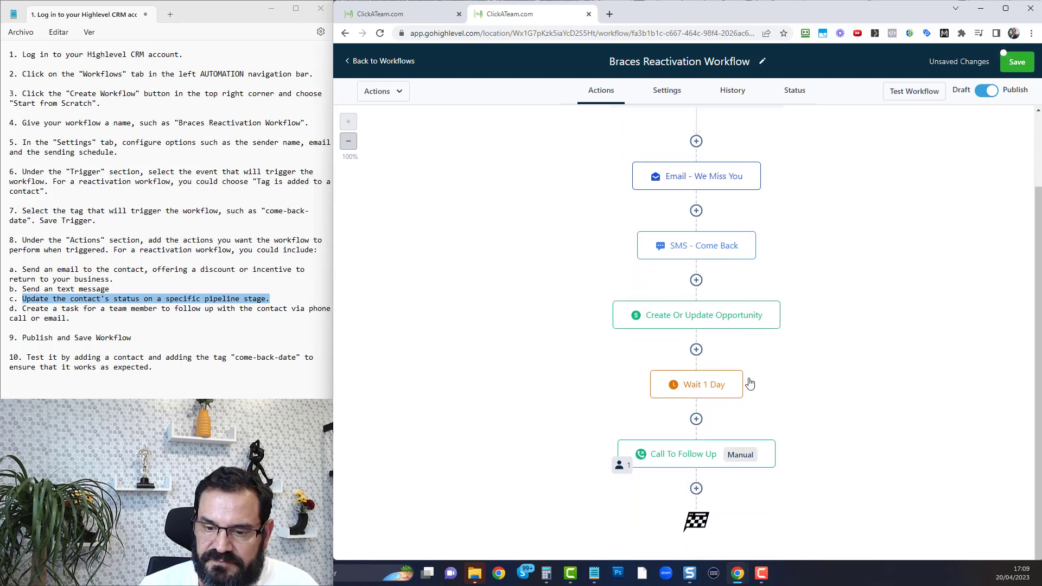
left_click(736, 457)
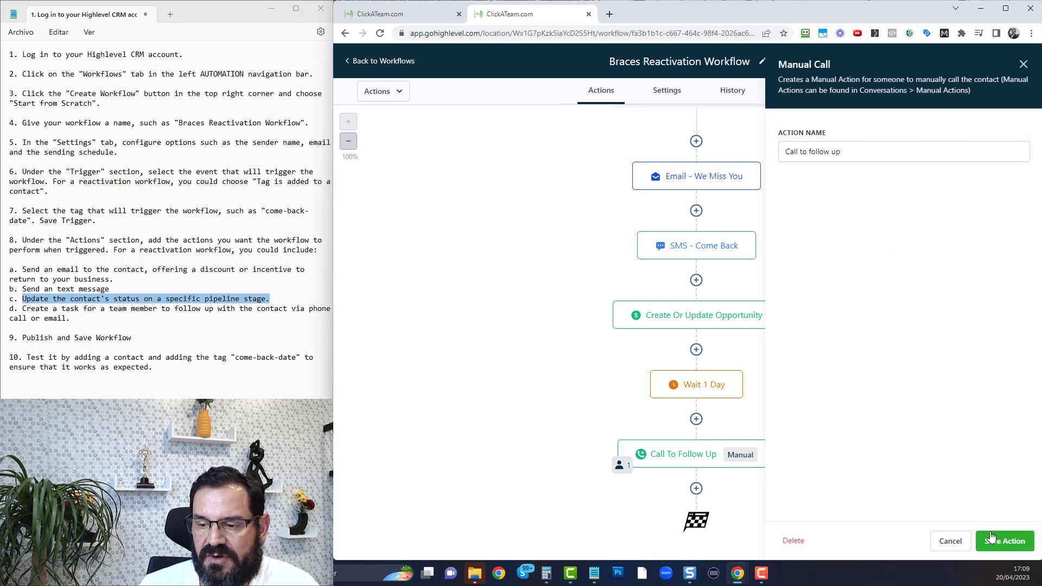
left_click(1004, 541)
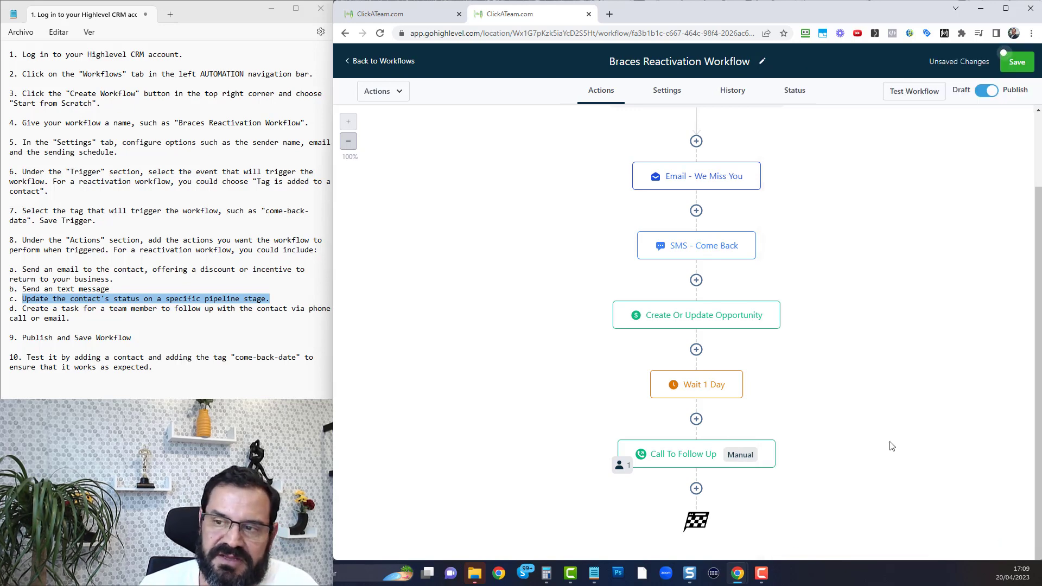
scroll(891, 446, "up", 2)
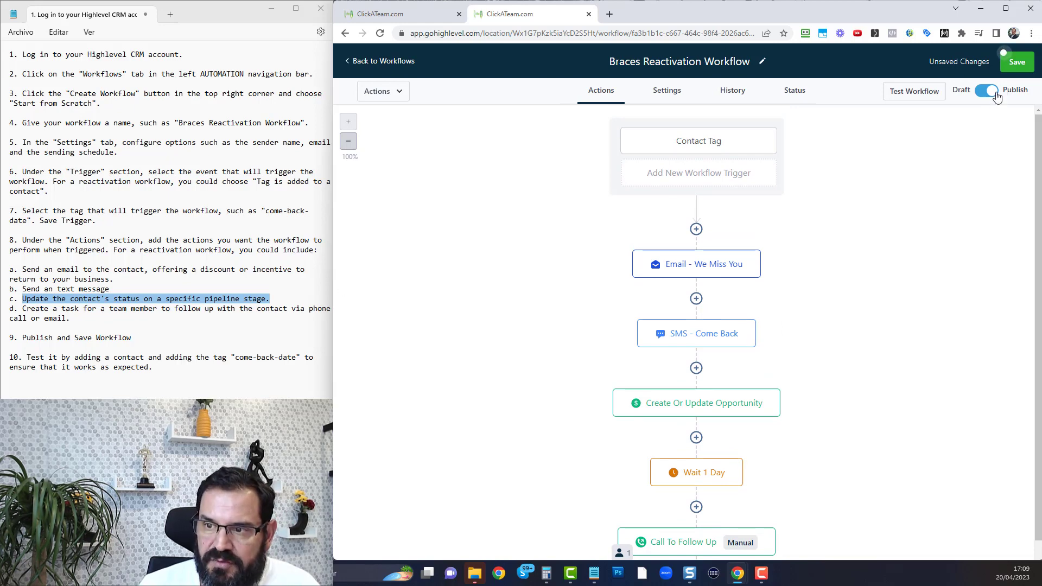
left_click(1019, 67)
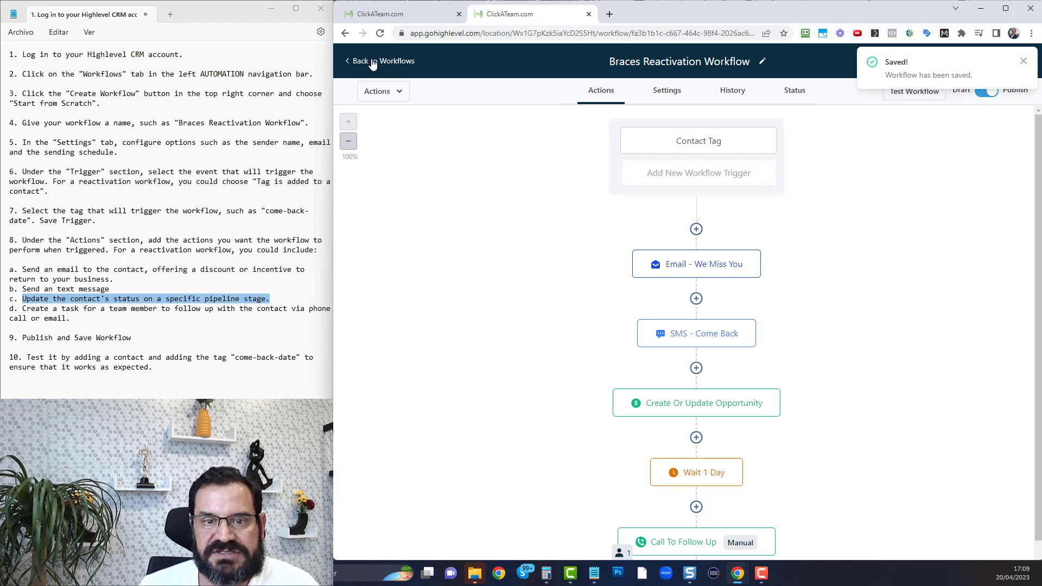
Return the blank workflow's browser tab to the workflow list, and check the Call To Follow Up description for where manual actions are found
left_click(399, 17)
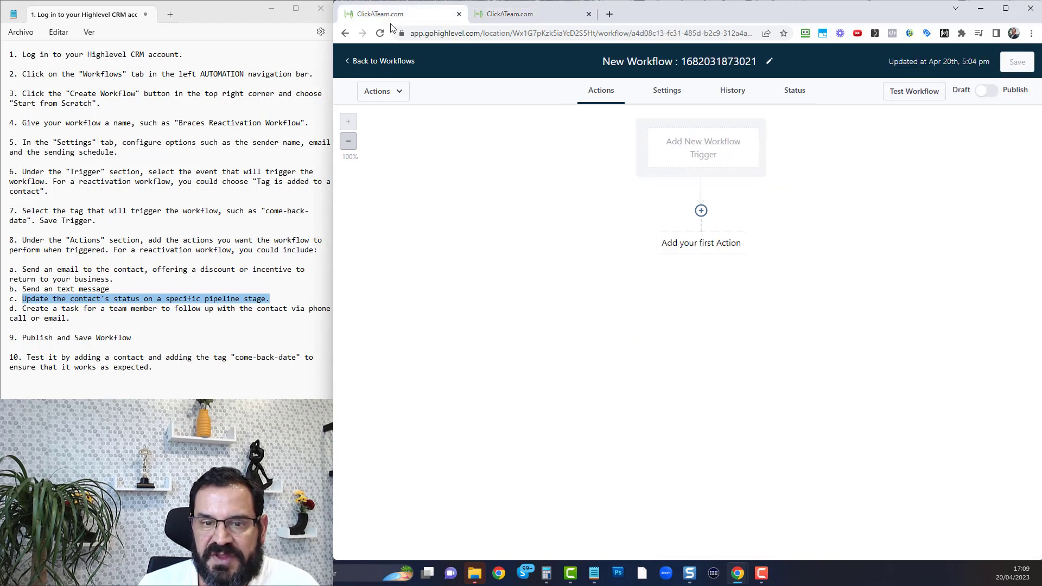
left_click(380, 62)
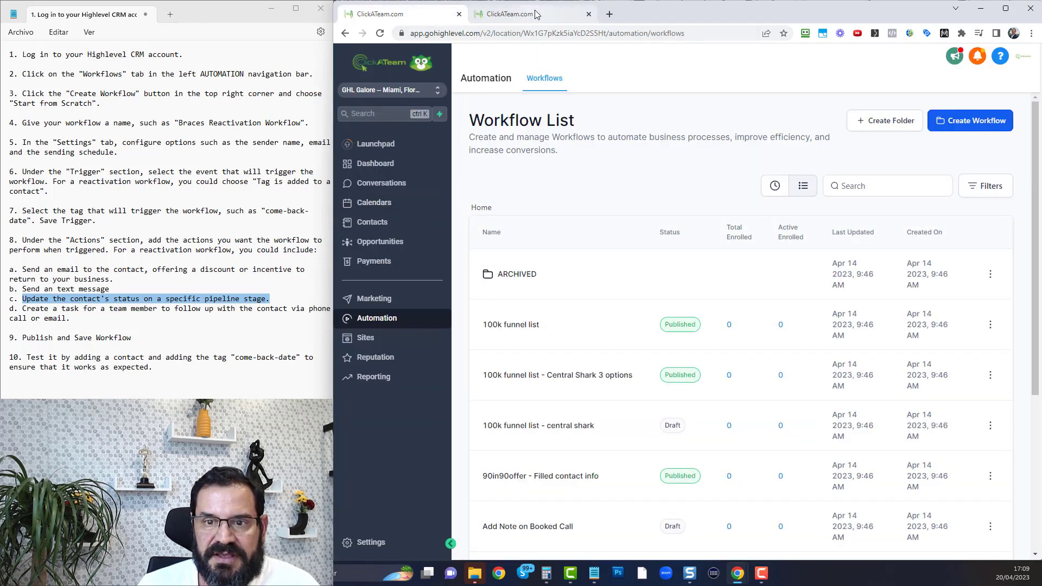
left_click(510, 14)
scroll(693, 454, "down", 2)
left_click(693, 454)
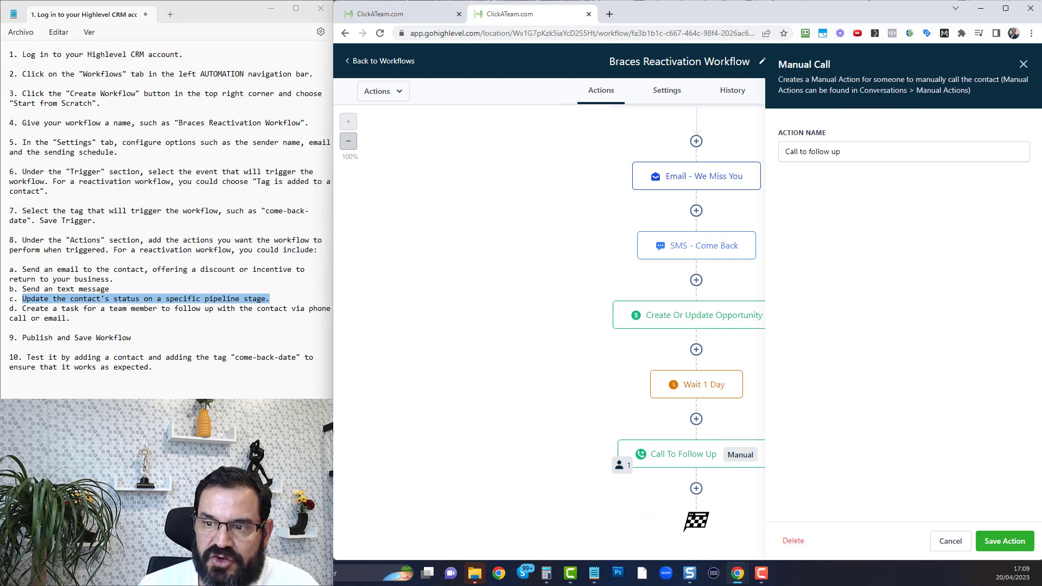
Look through the Manual Actions in Conversations, view the listed contact's message history and notes, and return to the list
left_click(399, 14)
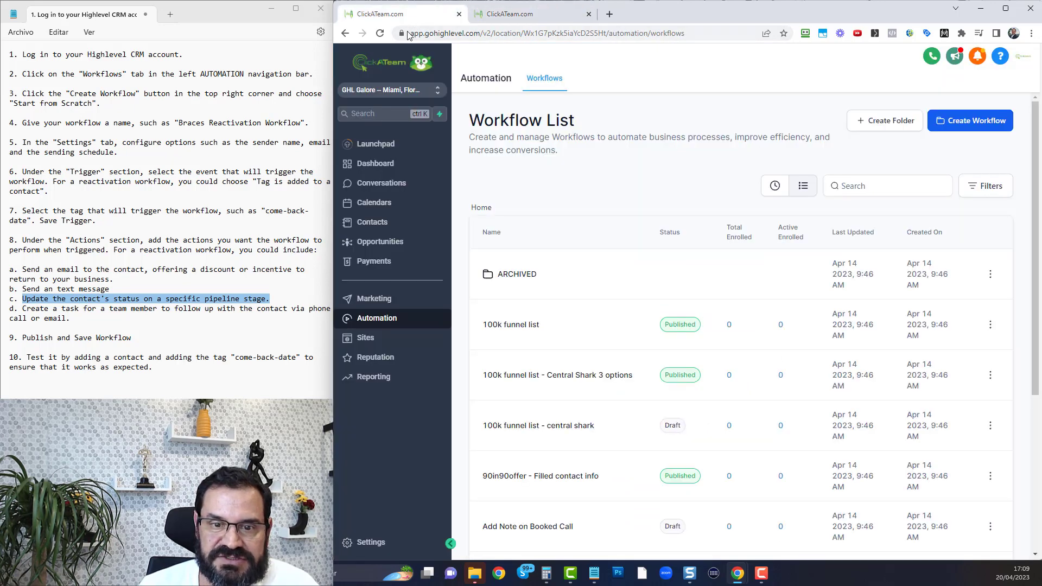
left_click(382, 184)
left_click(628, 81)
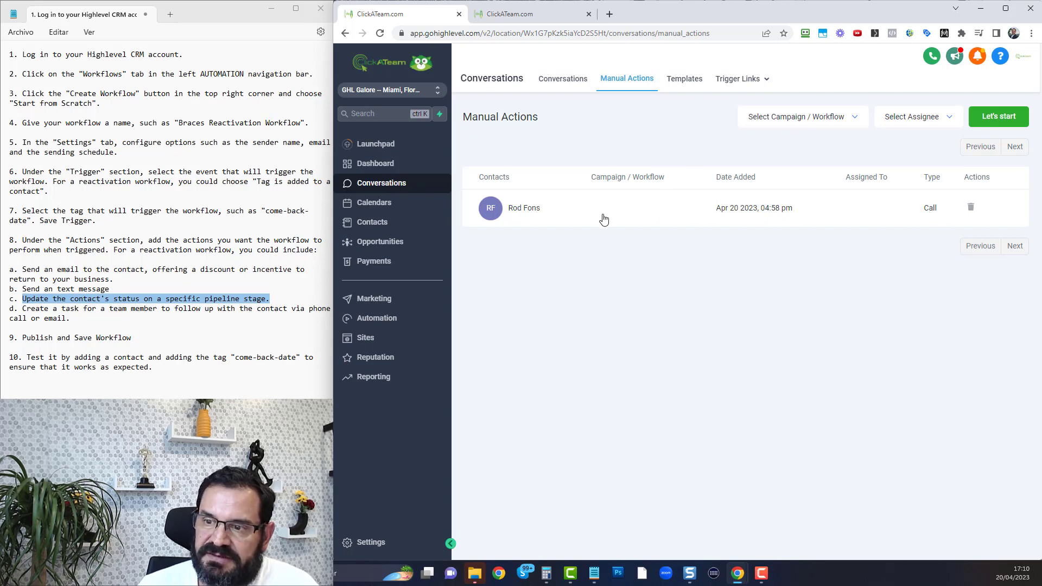
left_click(538, 216)
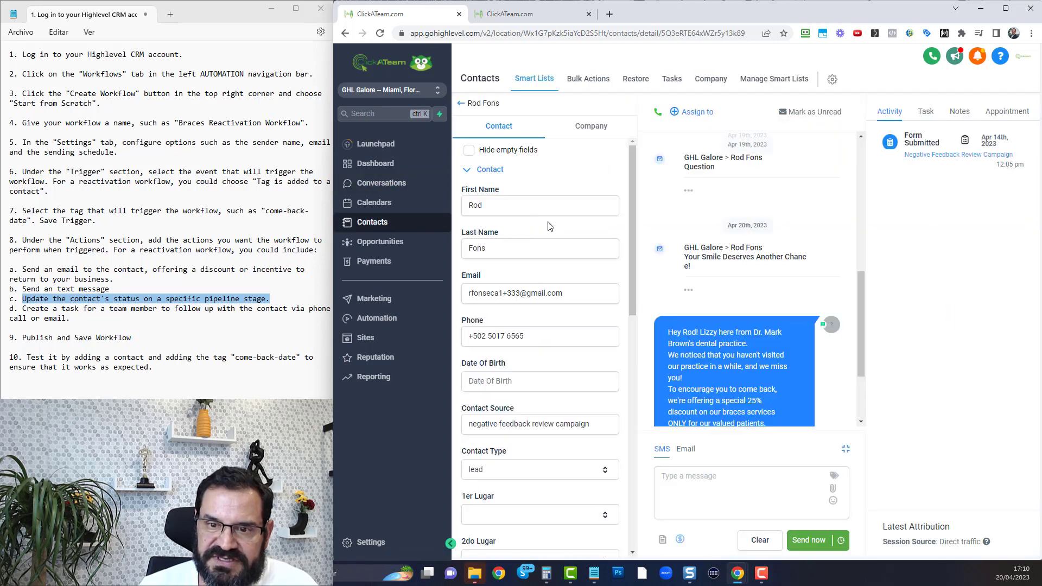
left_click(960, 111)
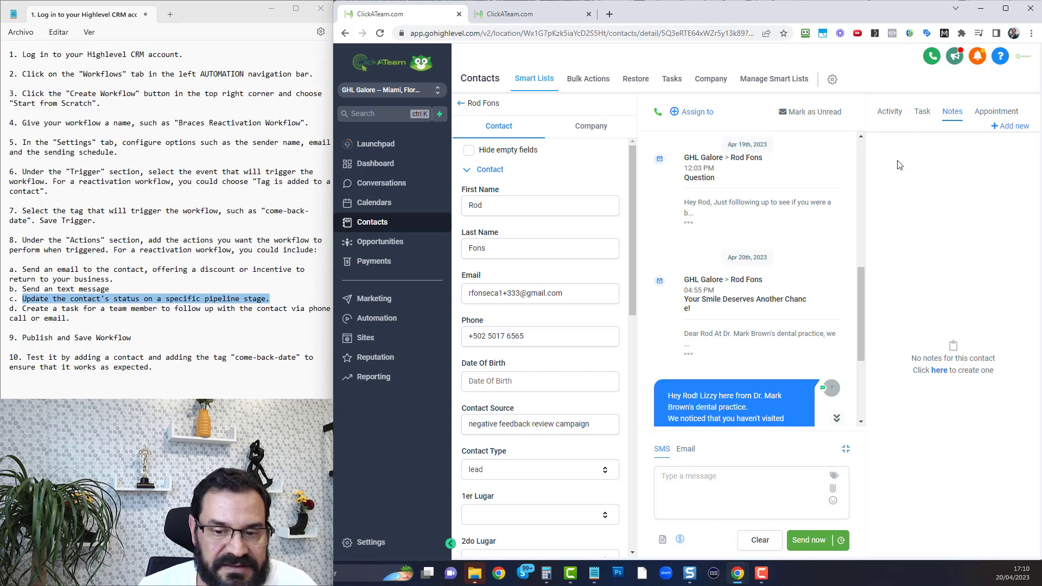
left_click(459, 103)
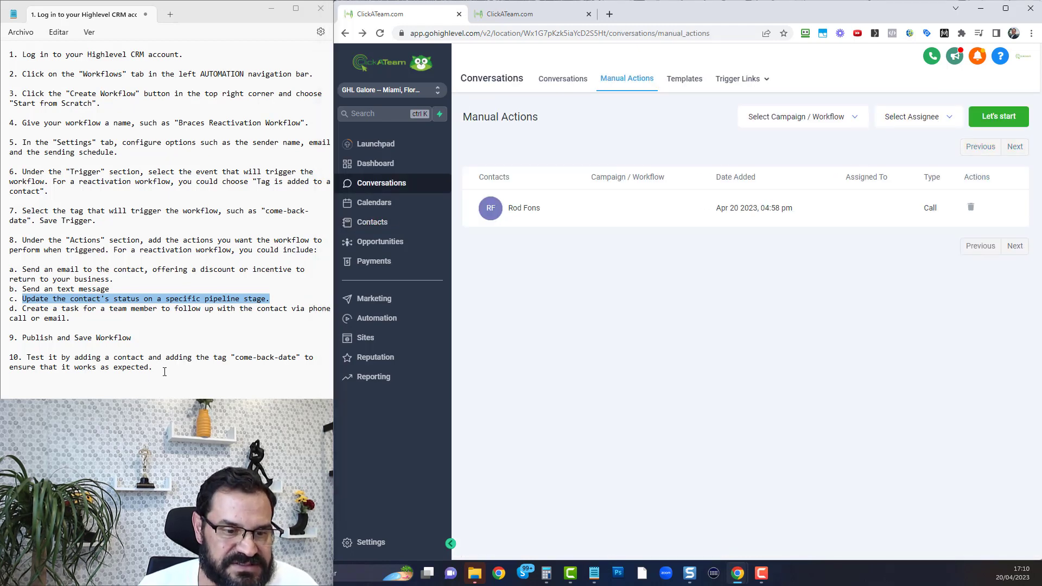
Highlight the end of instruction 10 in the notes, and select the last contact in the contacts list as the test contact
left_click_drag(157, 368, 39, 368)
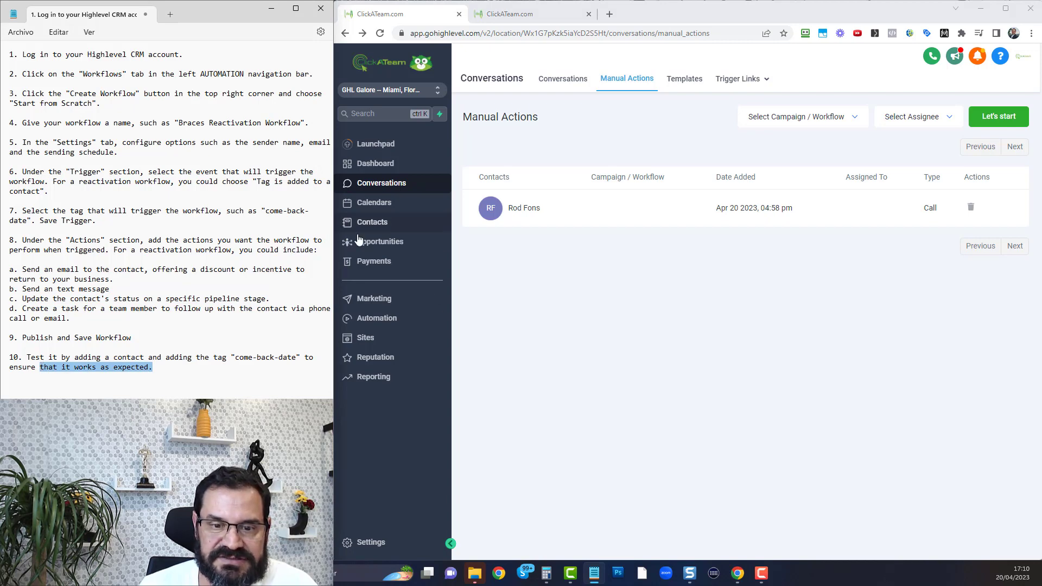
left_click(374, 223)
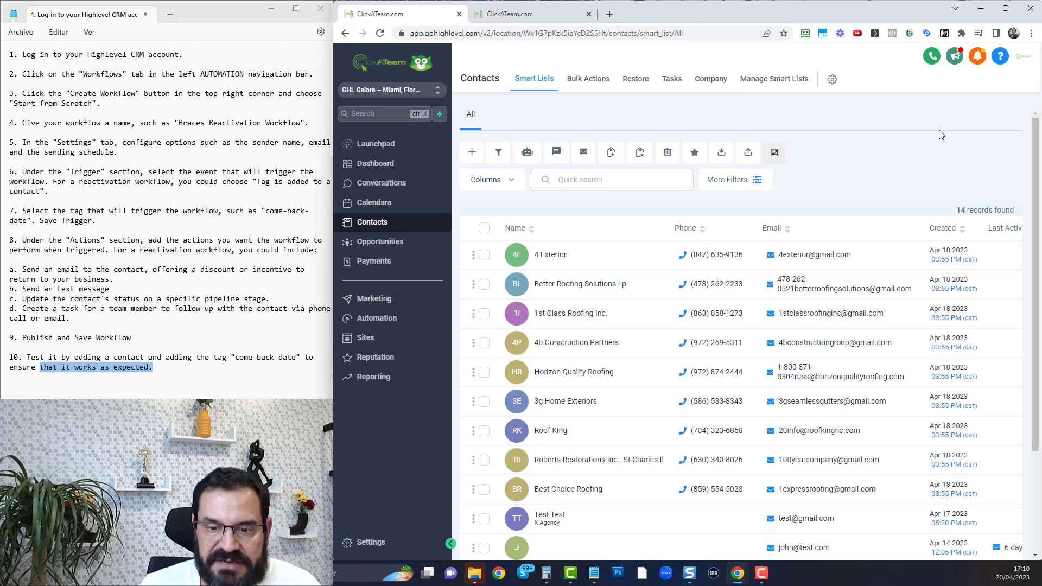
scroll(910, 244, "down", 4)
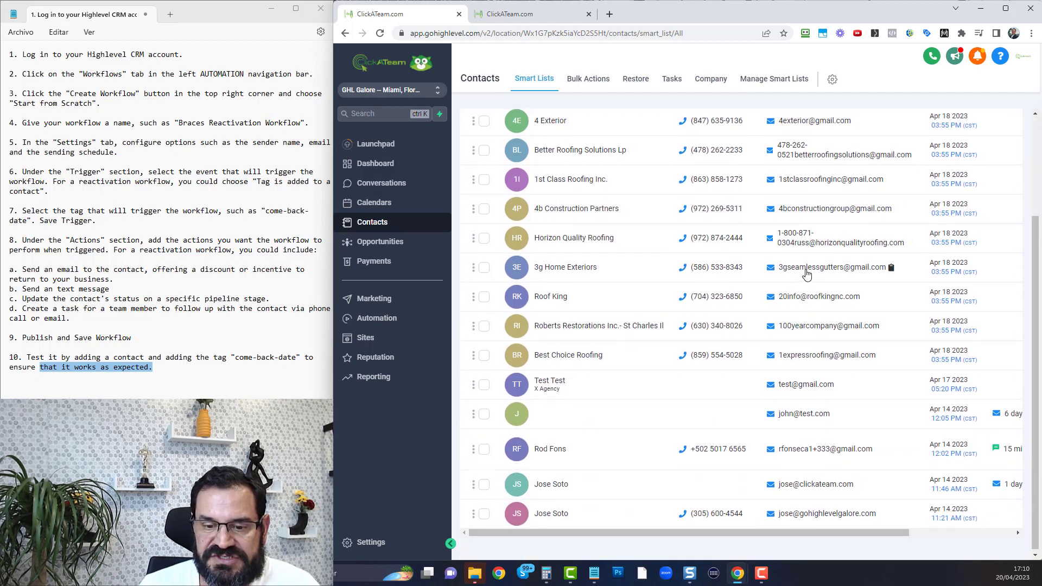
scroll(695, 270, "up", 3)
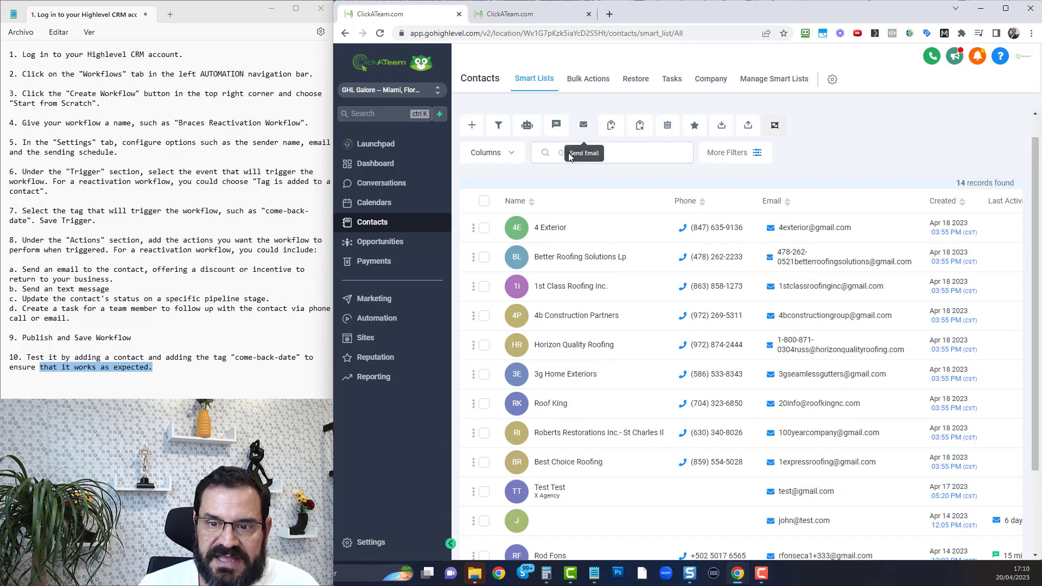
scroll(599, 233, "down", 2)
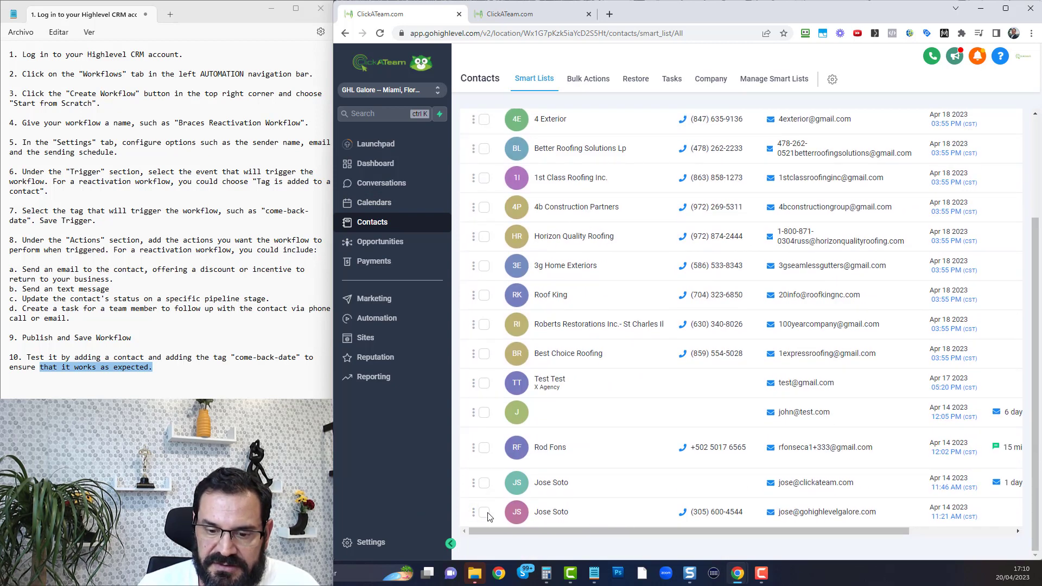
left_click(487, 515)
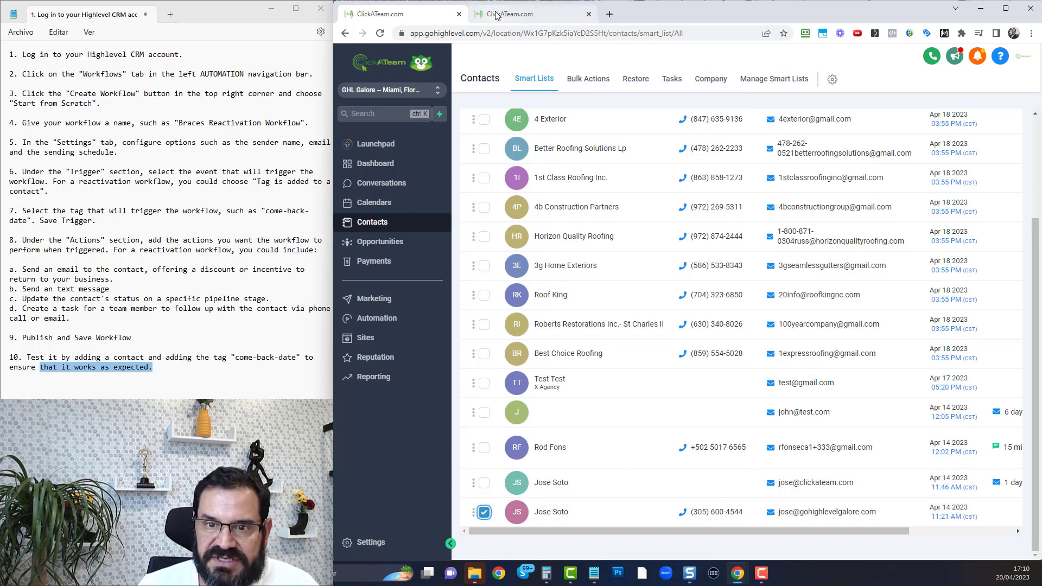
Leave the workflow in the second browser tab, open the last contact's record there, and return to the contacts list in the first tab
left_click(520, 16)
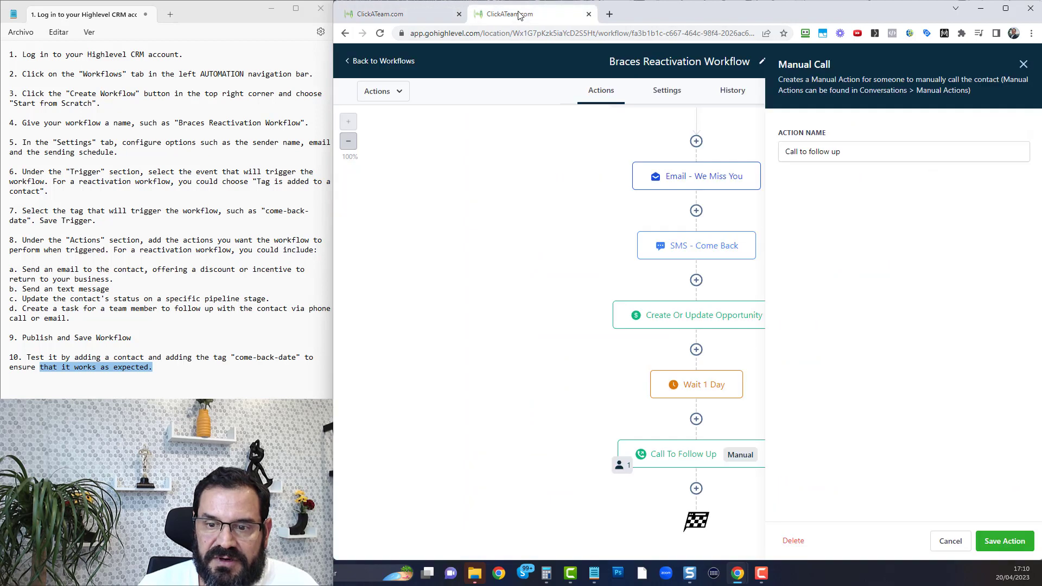
left_click(375, 60)
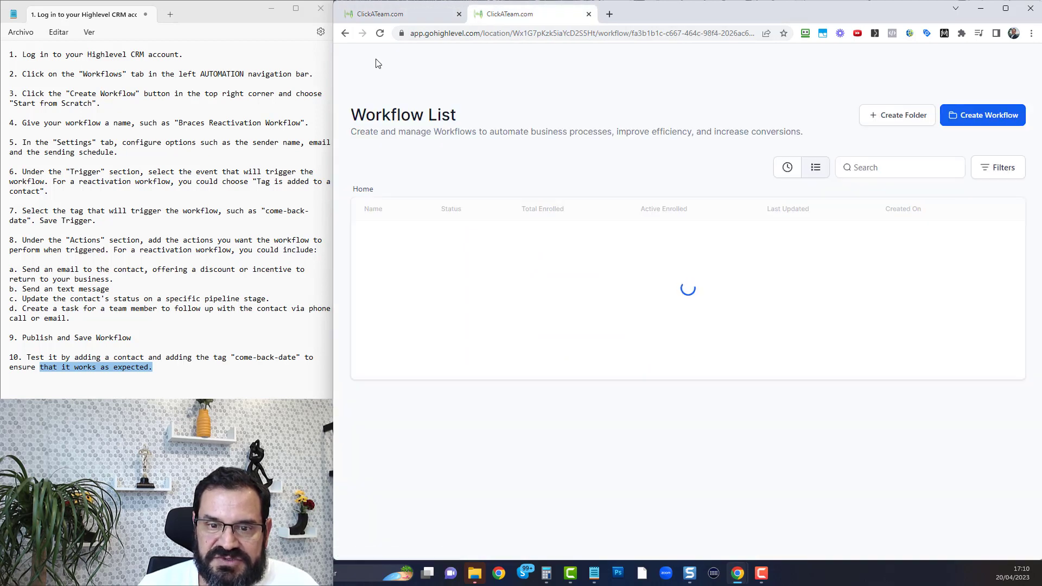
left_click(372, 222)
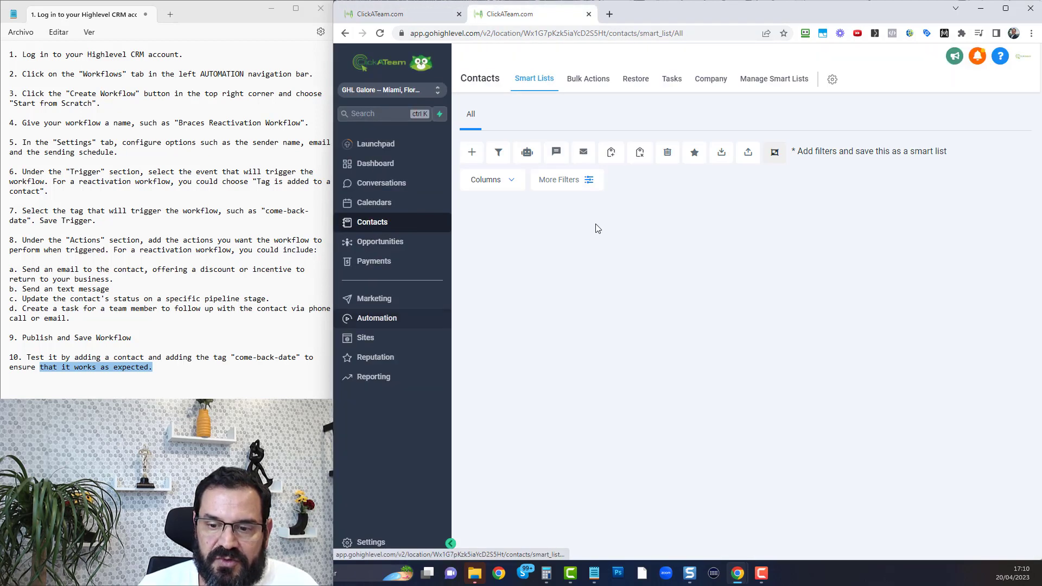
scroll(606, 293, "down", 3)
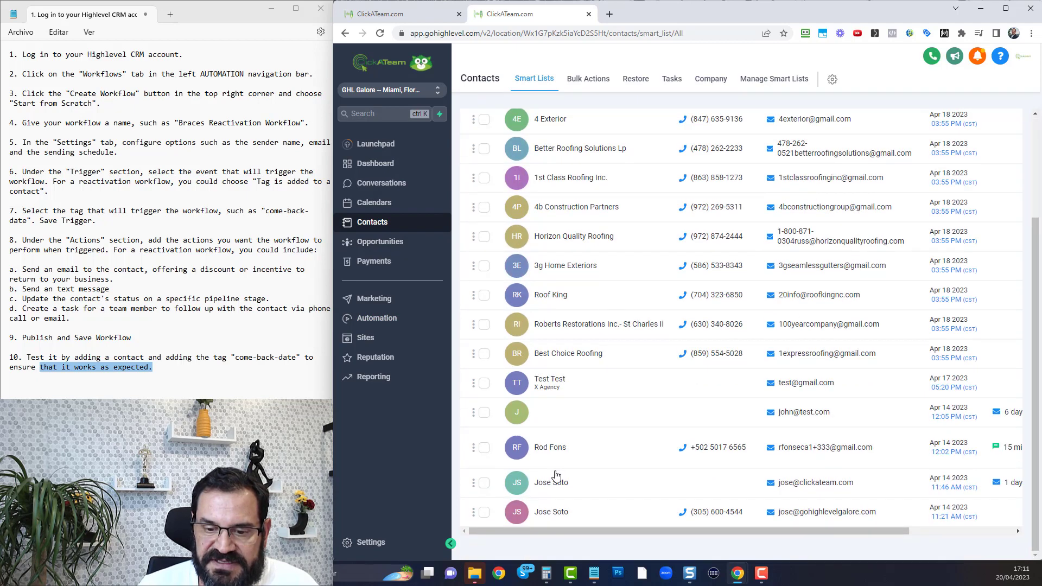
left_click(561, 513)
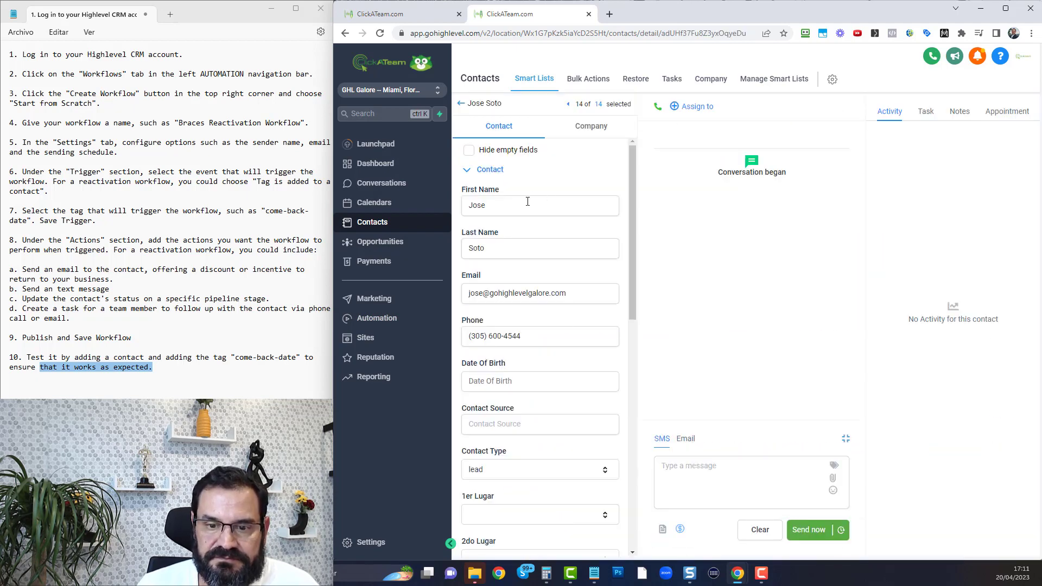
left_click(399, 14)
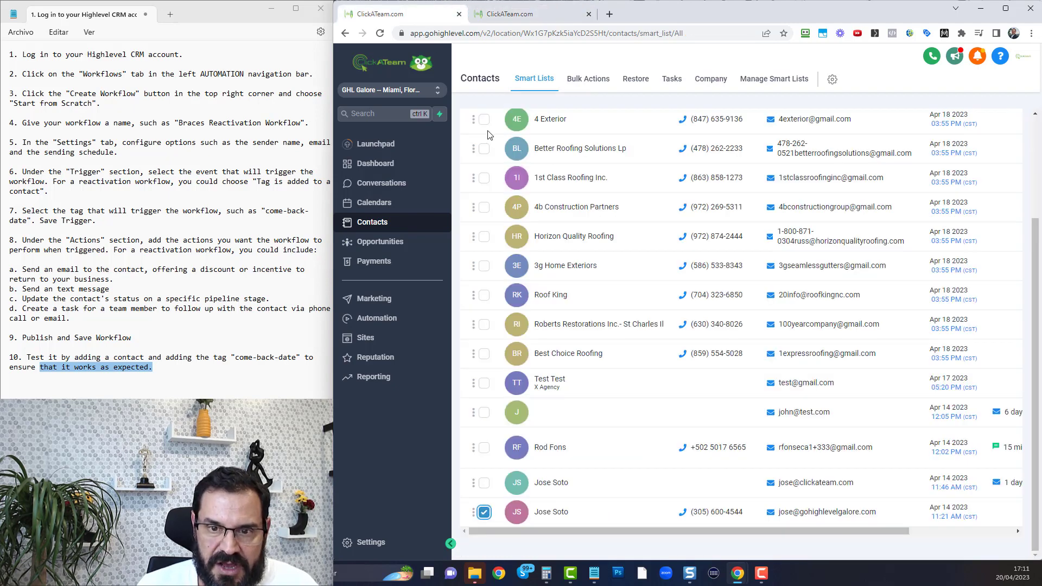
Select all contacts in the contacts list, and clear the whole selection
scroll(491, 135, "up", 2)
left_click(484, 199)
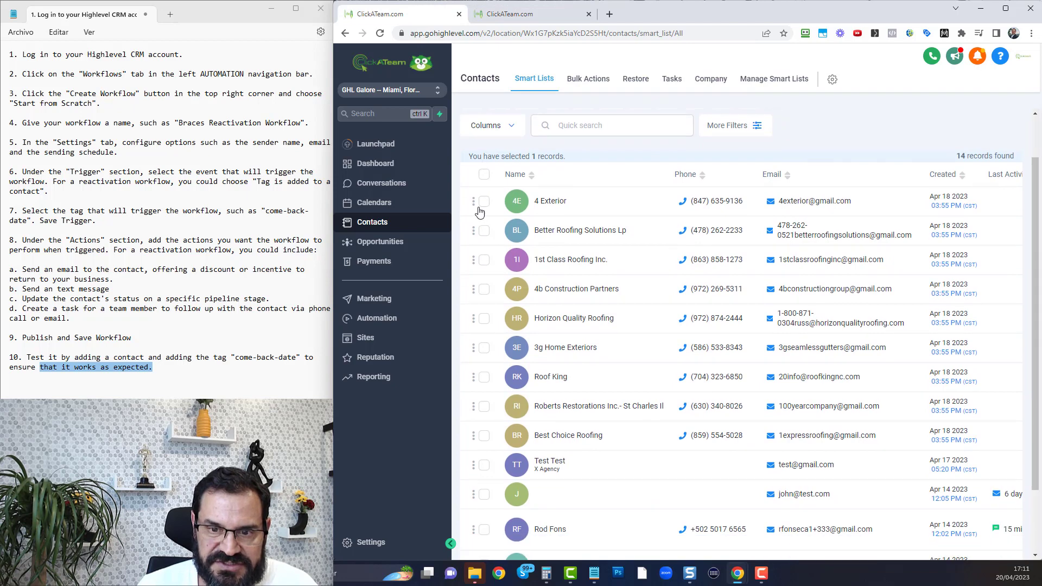
left_click(485, 174)
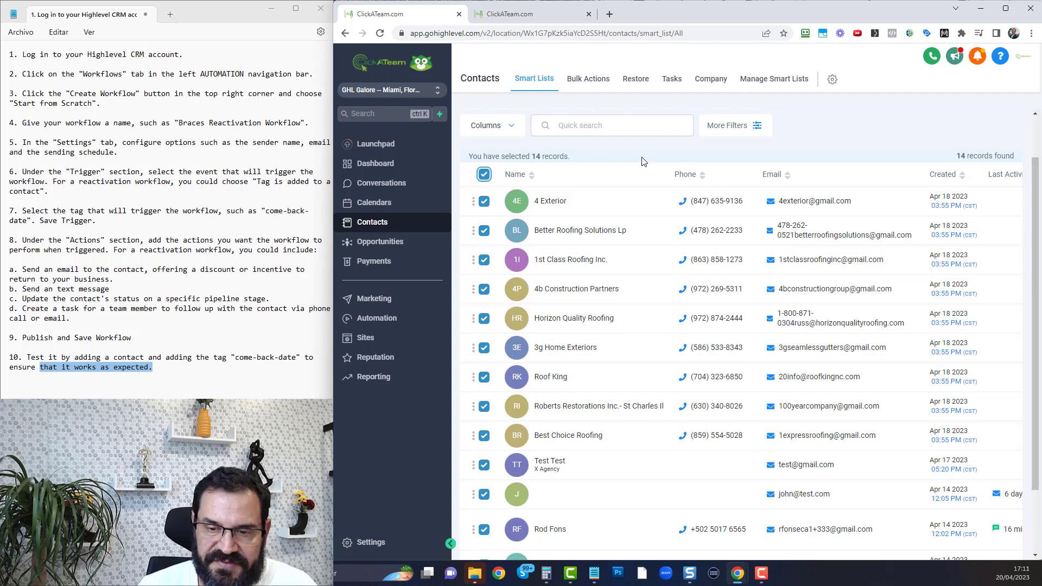
left_click(484, 175)
Select the last three contacts in the contacts list for bulk tagging
scroll(484, 395, "down", 2)
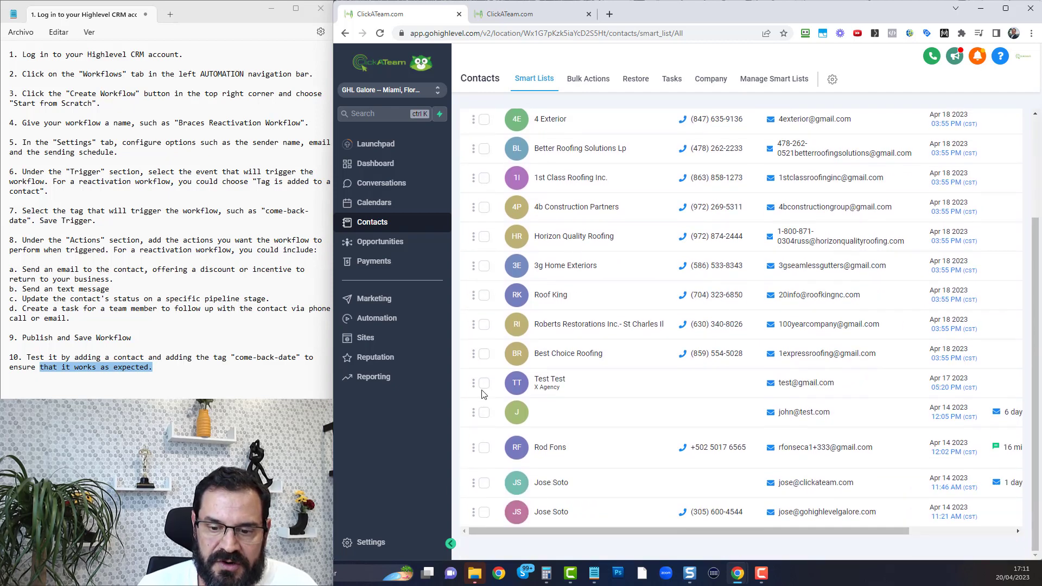
left_click(484, 512)
left_click(485, 483)
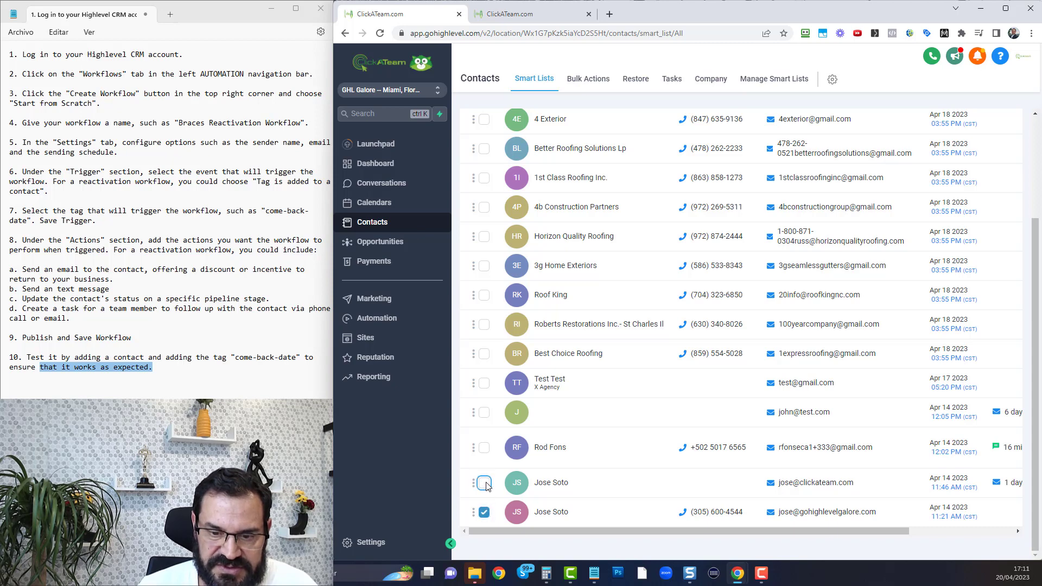
left_click(484, 447)
scroll(542, 382, "up", 3)
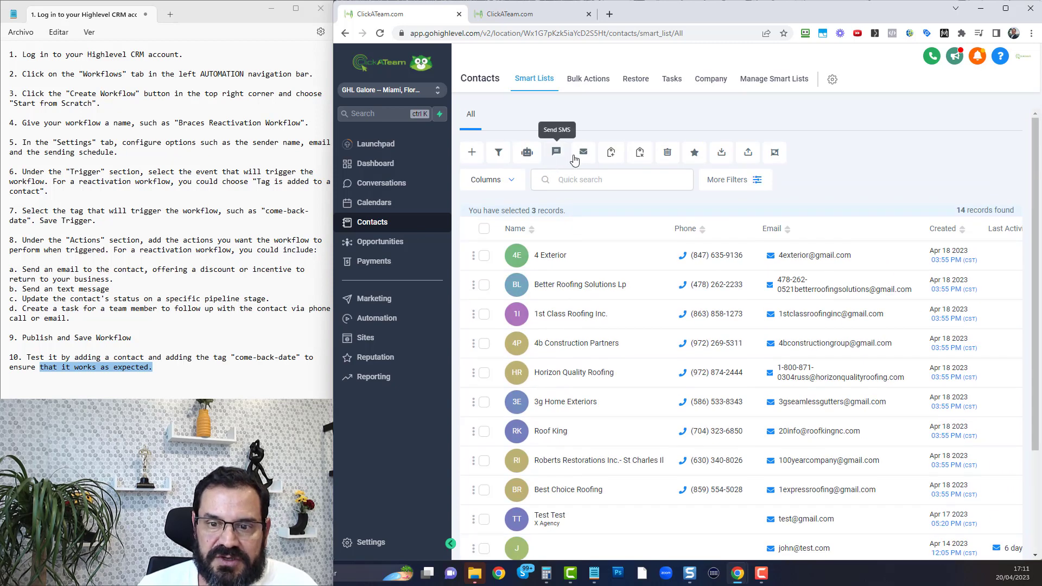
Look up the come-back-date tag in the bulk Add Tags dialog for the selected contacts, and close it without adding the tag
left_click(612, 155)
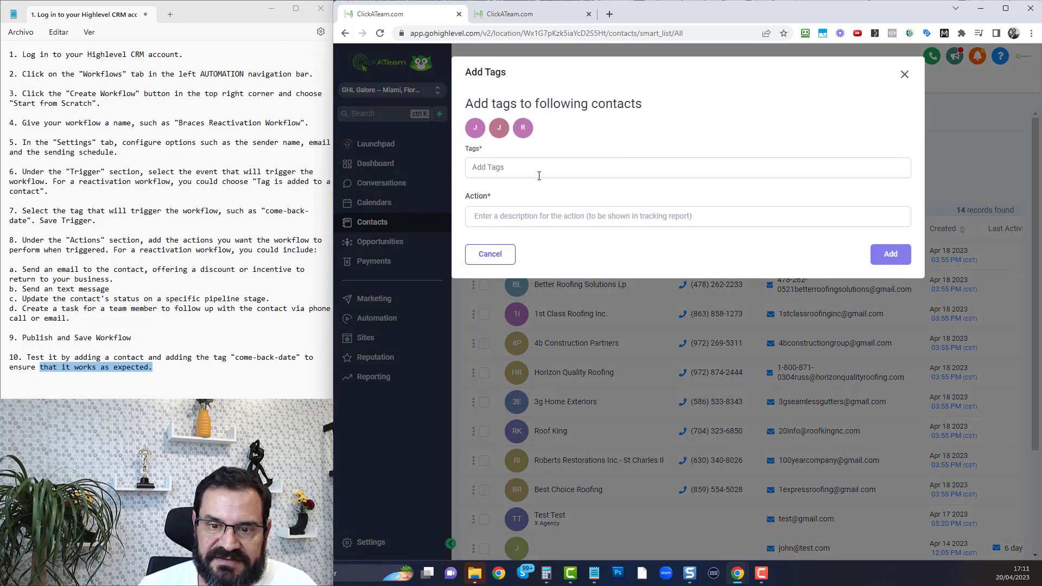
left_click(523, 168)
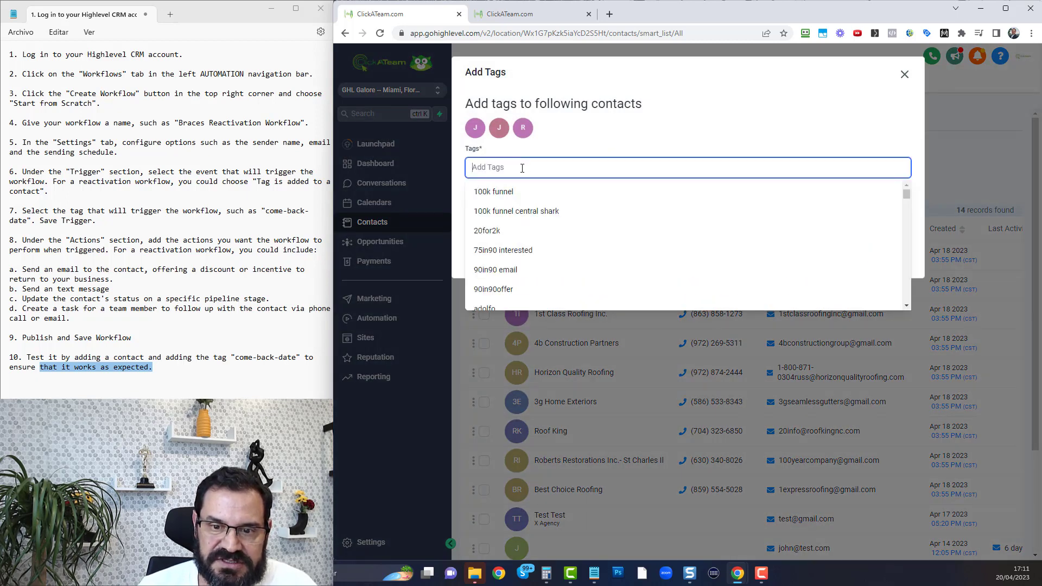
type("com")
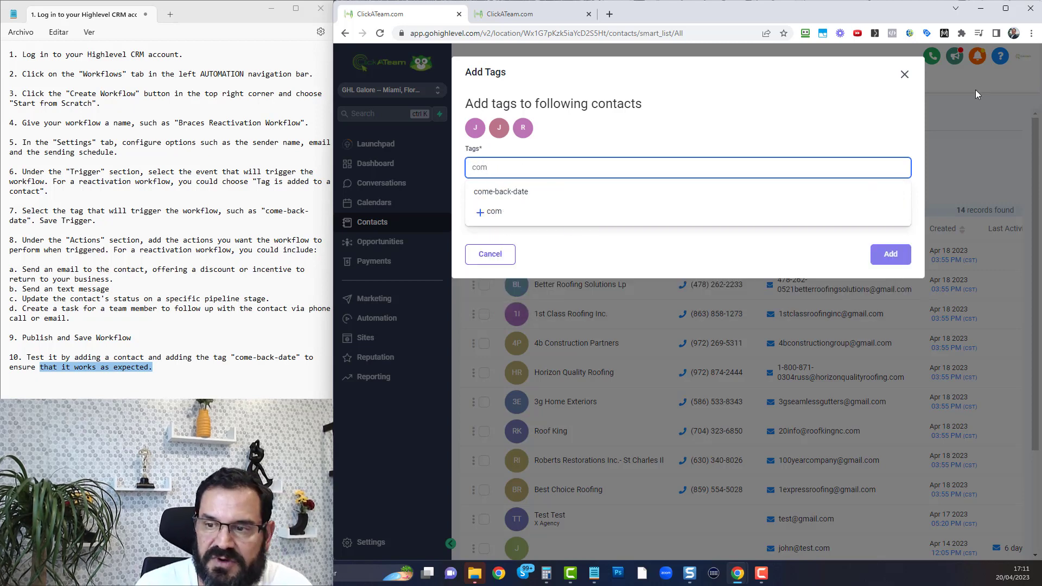
left_click(903, 76)
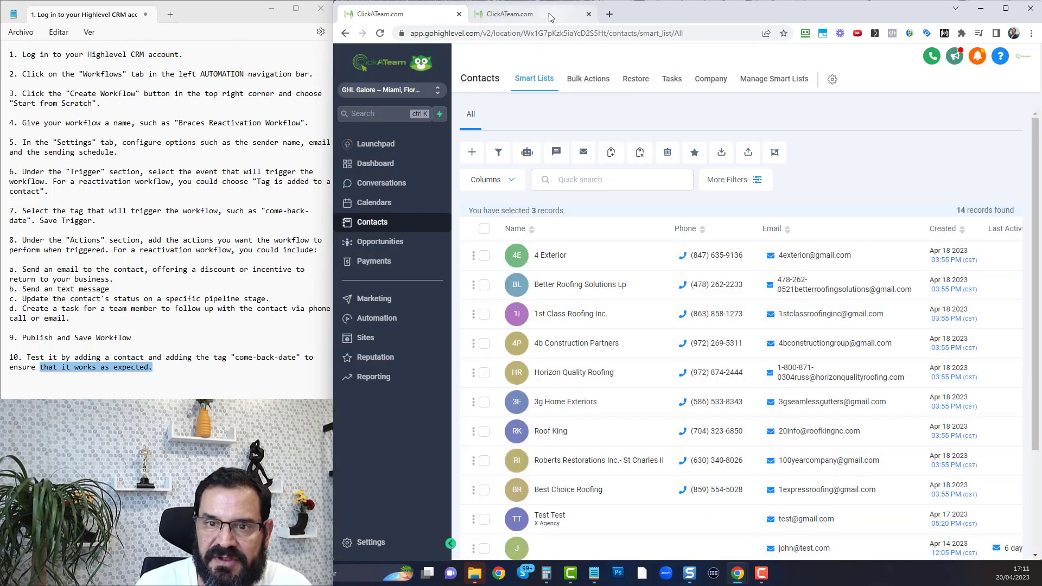
In the second browser tab, hide the test contact's empty fields and add the existing come-back-date tag to the contact
left_click(504, 15)
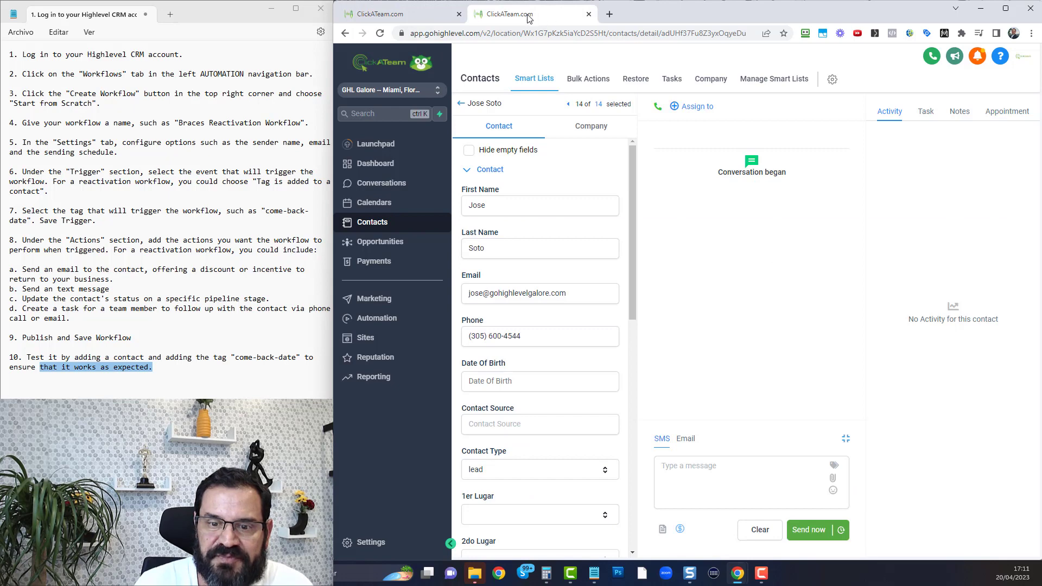
left_click(469, 150)
scroll(513, 231, "down", 4)
scroll(518, 242, "down", 1)
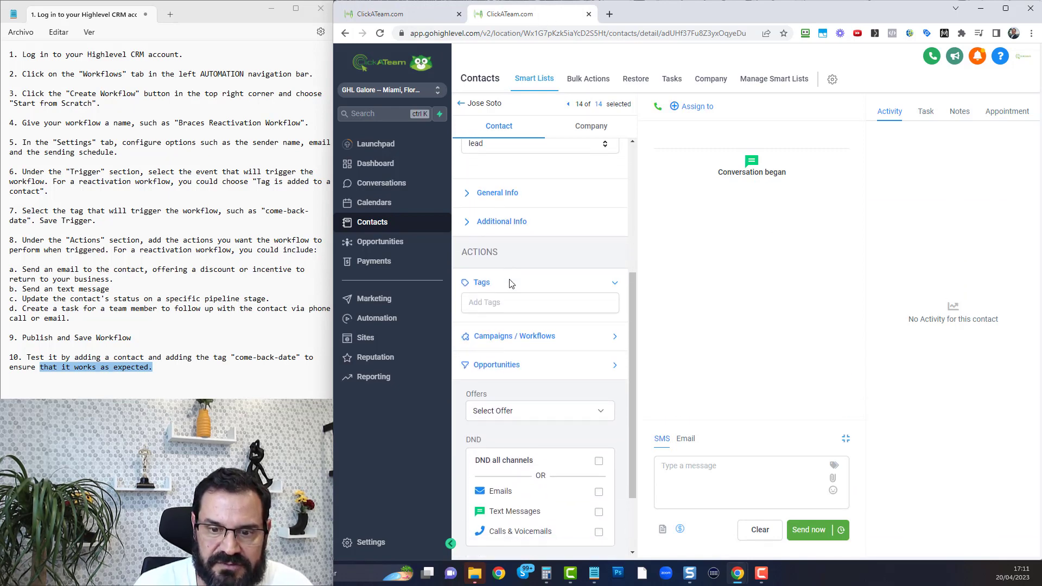
left_click(518, 271)
type("come")
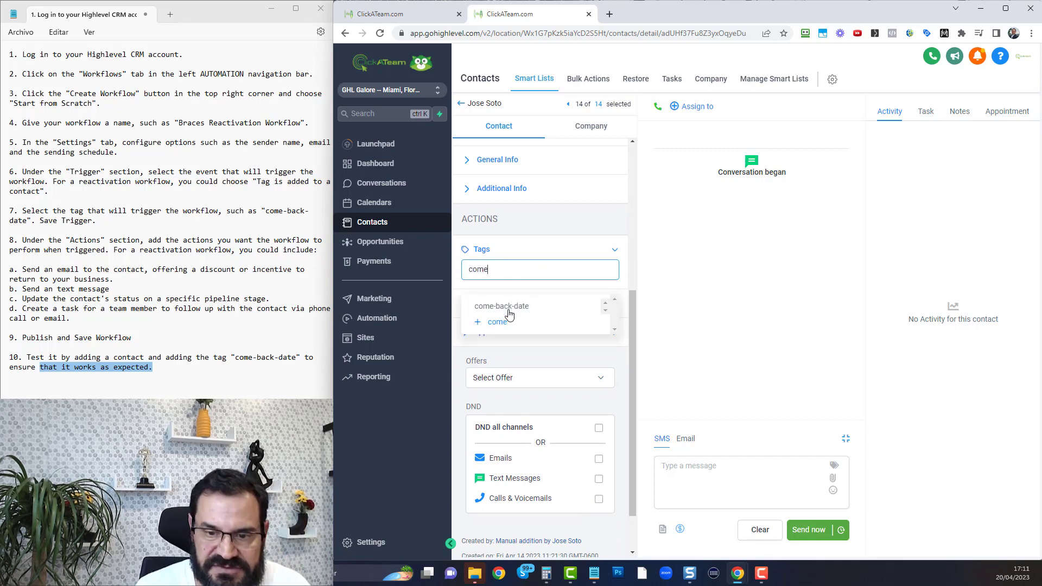
left_click(520, 306)
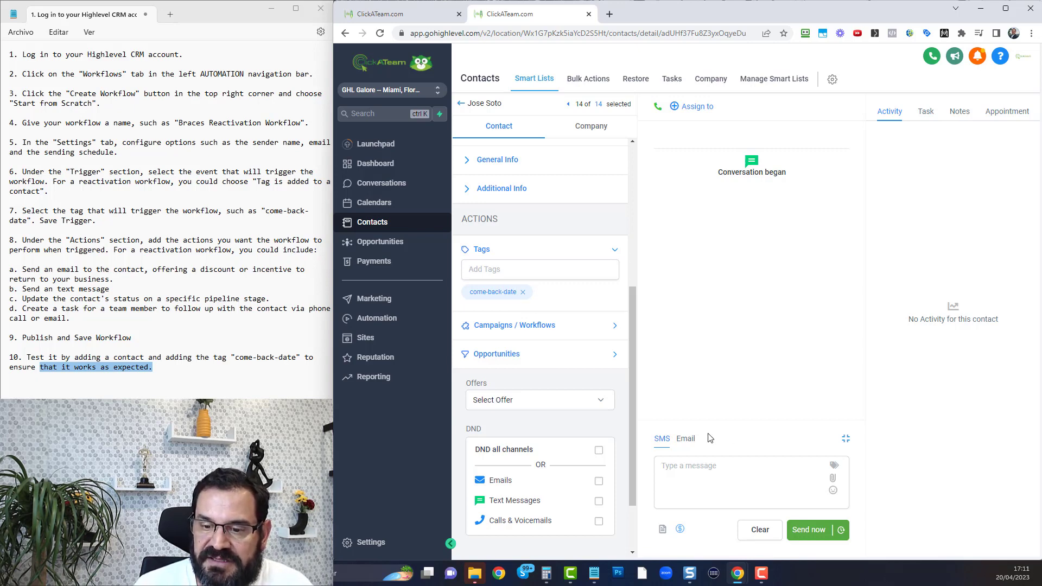
Clear the contact's email composer, reopen the record from the contacts list to check its conversation for messages, and return to the list
left_click(687, 439)
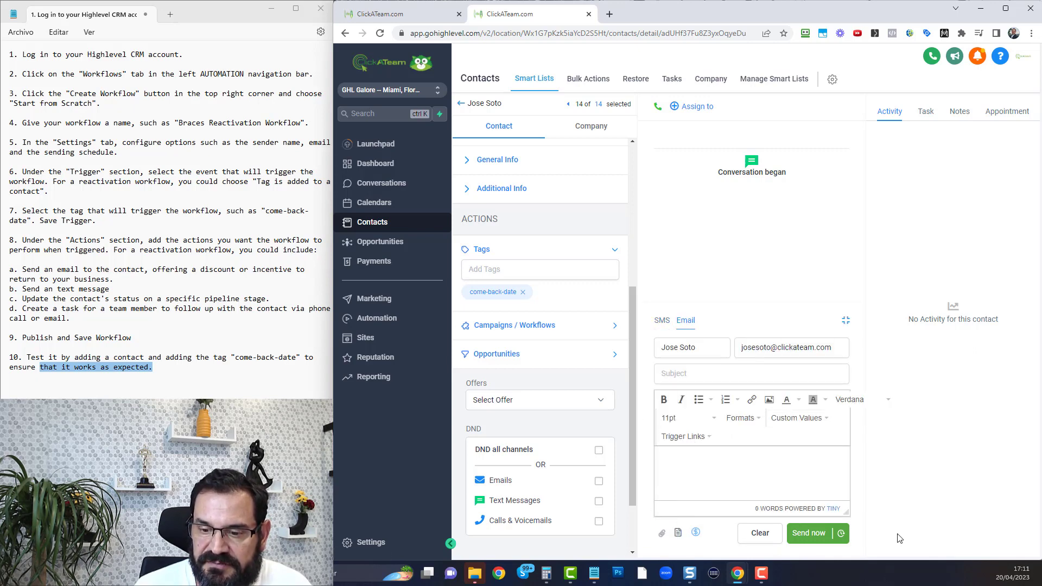
left_click(761, 535)
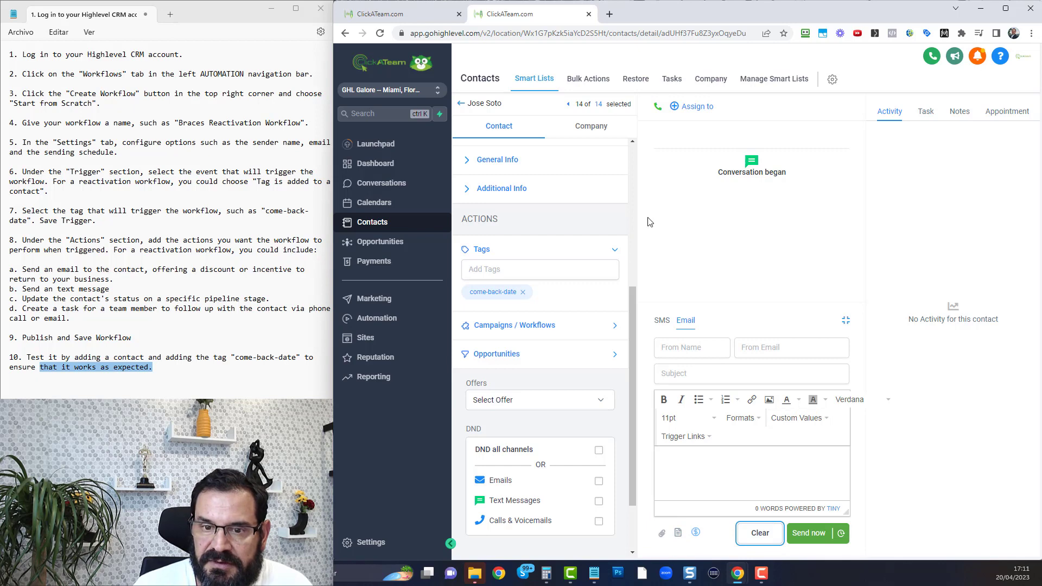
double_click(462, 104)
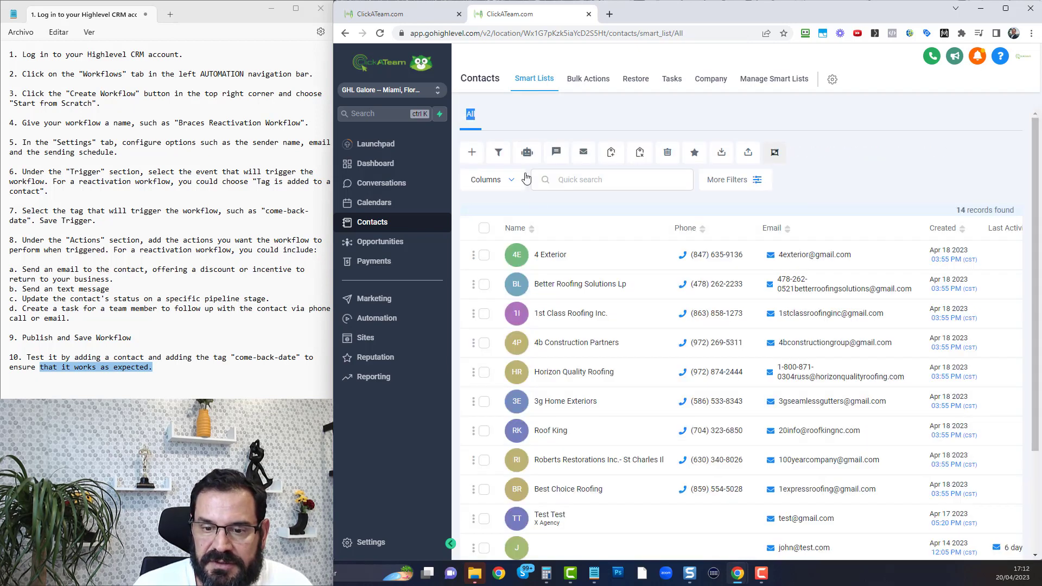
scroll(614, 380, "down", 4)
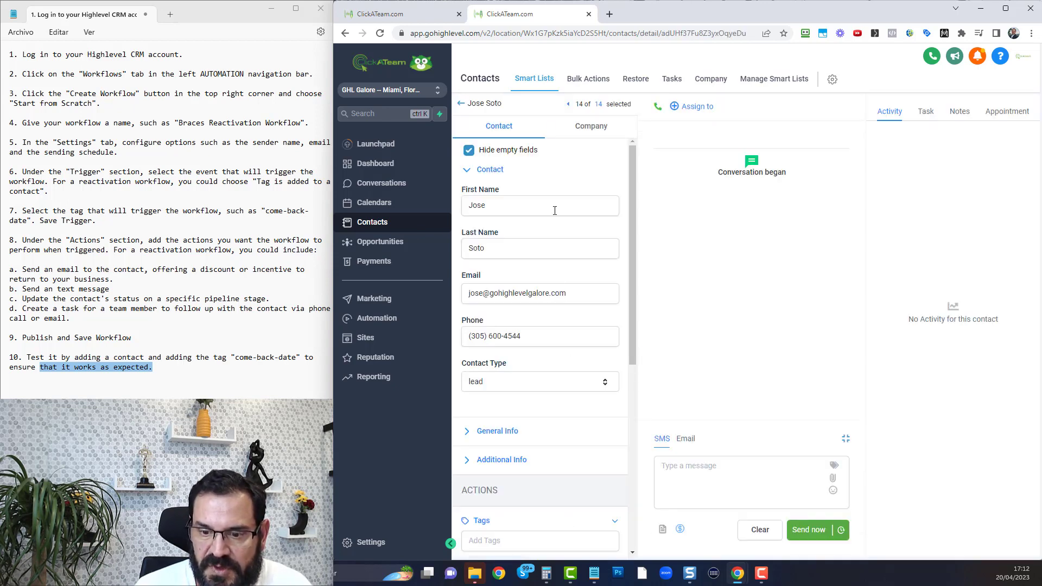
left_click(462, 105)
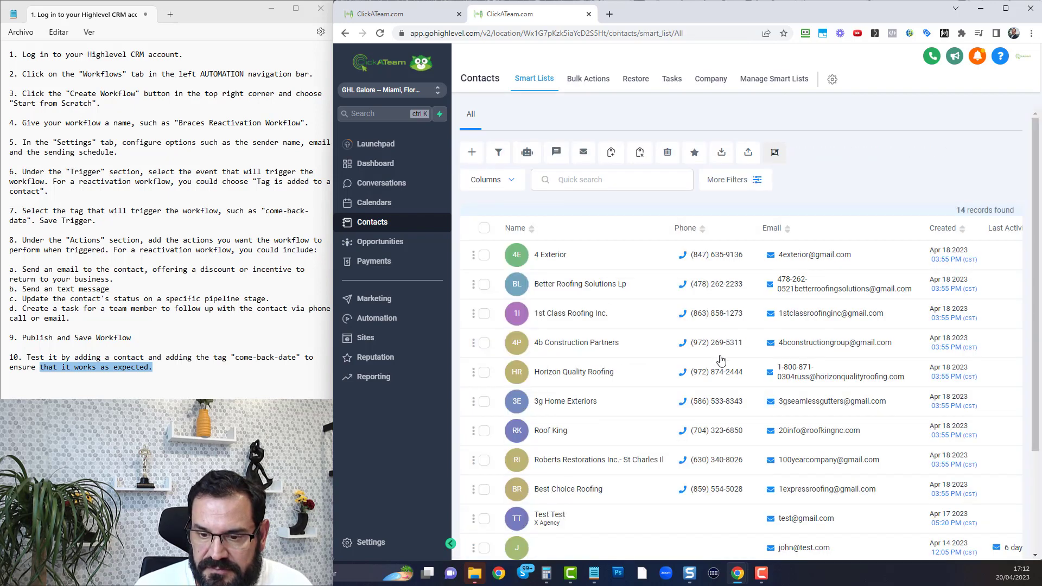
Open the third contact from the end of the list and check its tags and conversation history
scroll(721, 359, "down", 3)
left_click(564, 455)
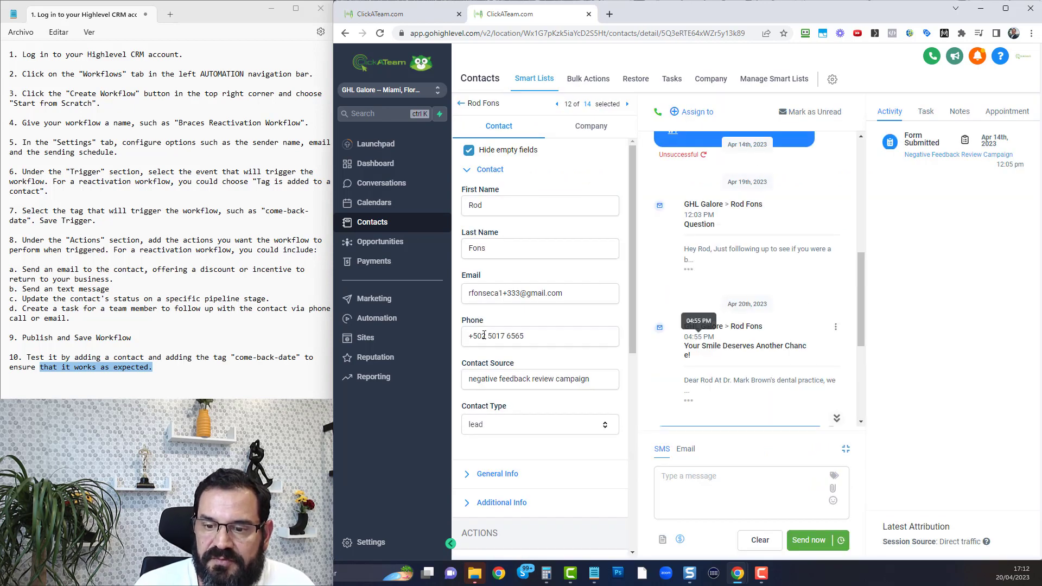
scroll(529, 370, "down", 4)
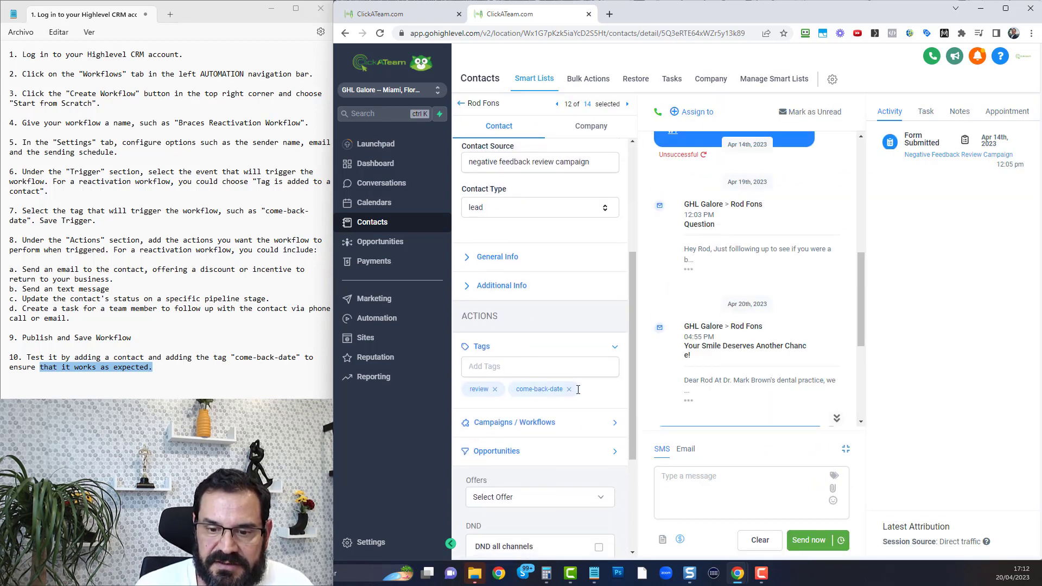
scroll(798, 320, "up", 2)
scroll(706, 326, "down", 1)
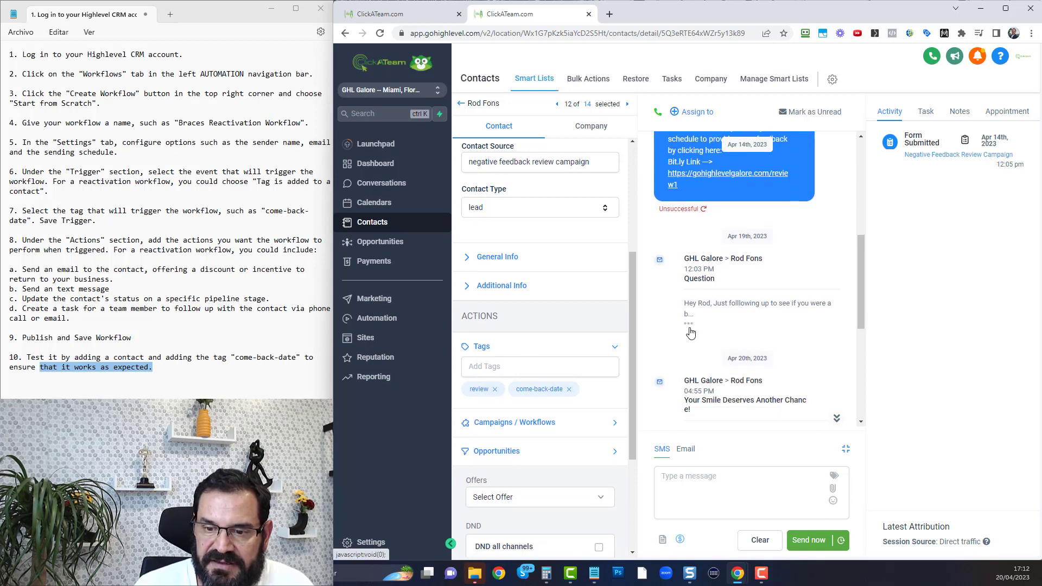
Expand the "Question" and "Your Smile Deserves Another Chance!" emails in the conversation, and read them along with the SMS below
left_click(690, 324)
scroll(720, 307, "down", 3)
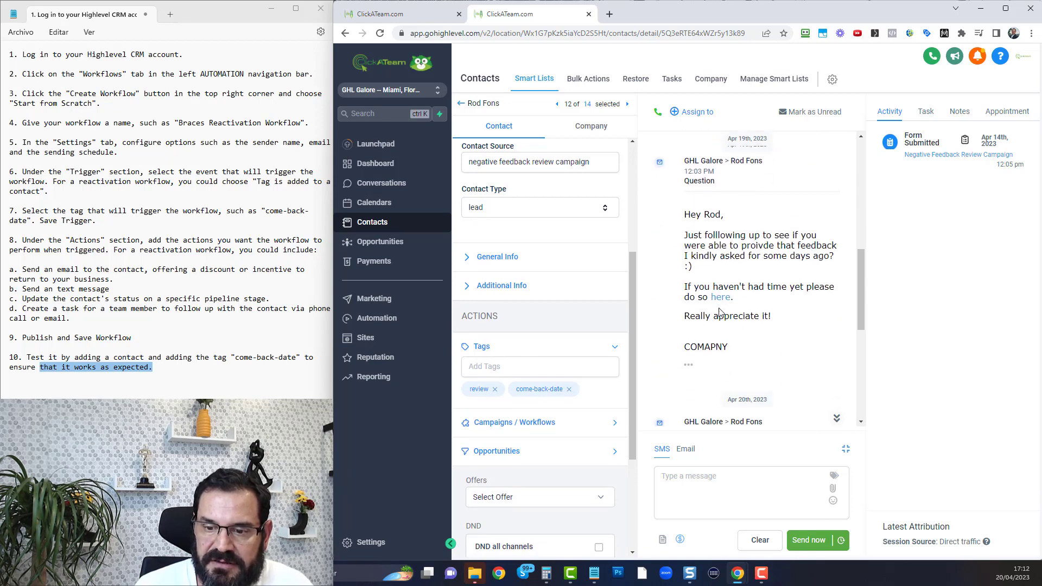
scroll(716, 306, "down", 5)
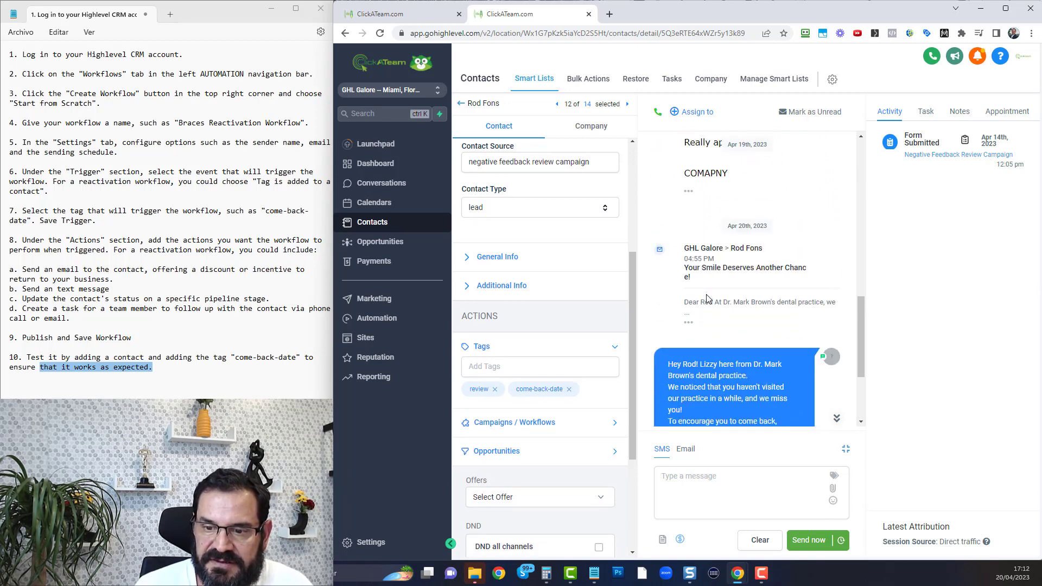
left_click(690, 215)
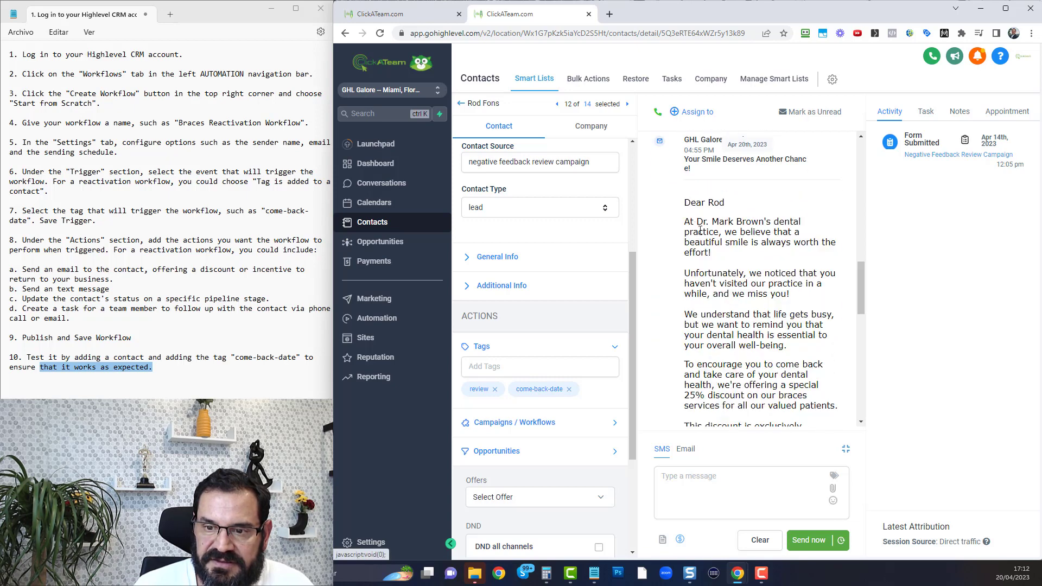
scroll(767, 252, "down", 15)
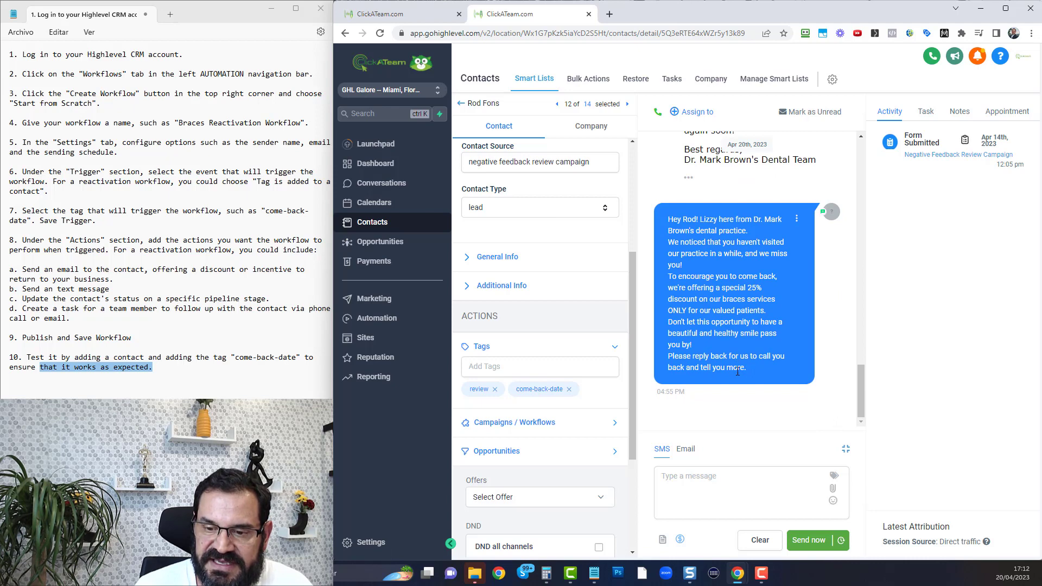
Leave the contact record, look at the Opportunities board, and return to the contacts list
left_click(461, 104)
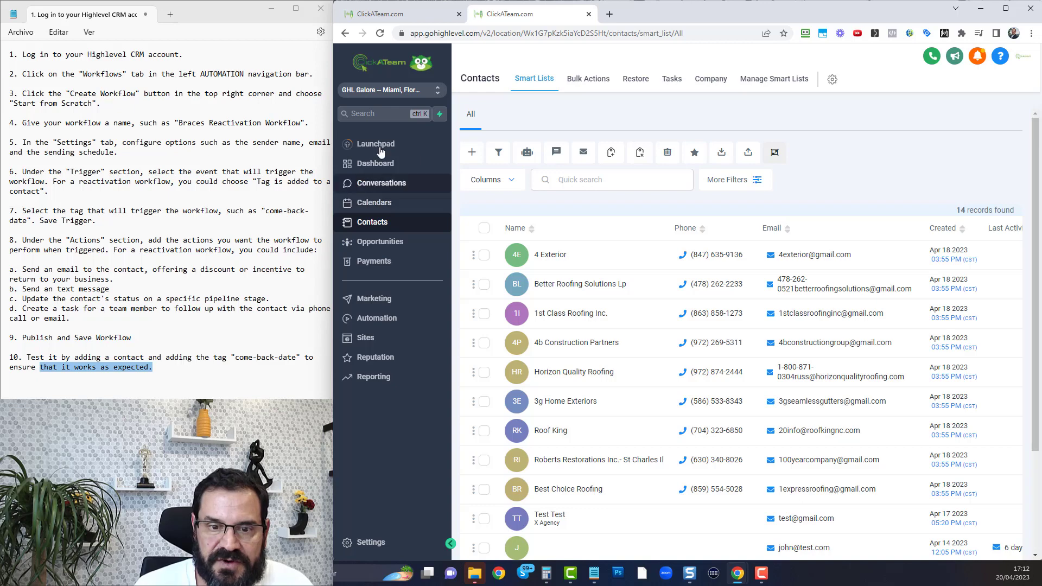
left_click(396, 243)
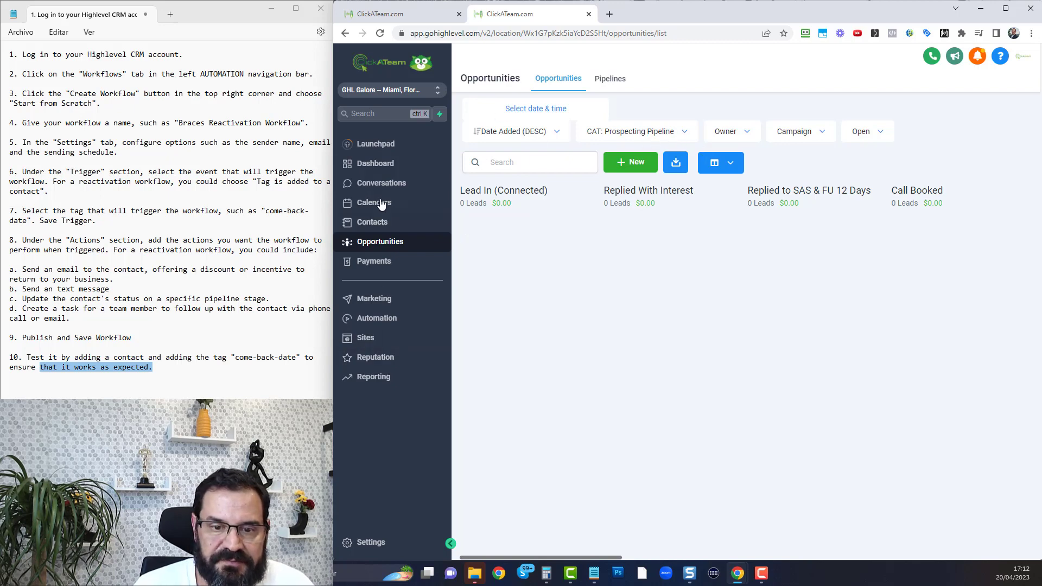
left_click(372, 222)
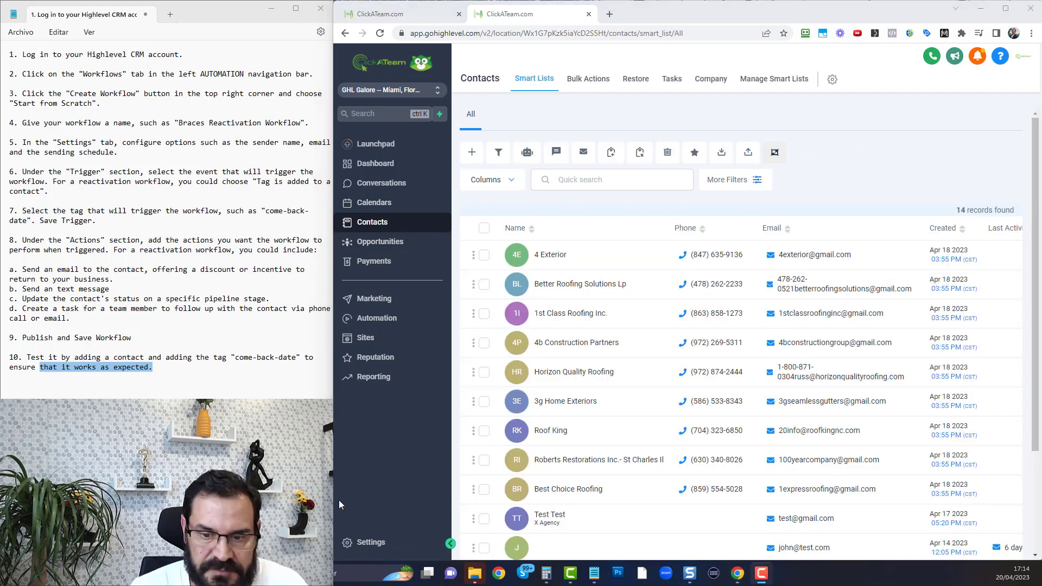
Open the second-to-last contact in the list and add the existing come-back-date tag to it
scroll(587, 388, "down", 3)
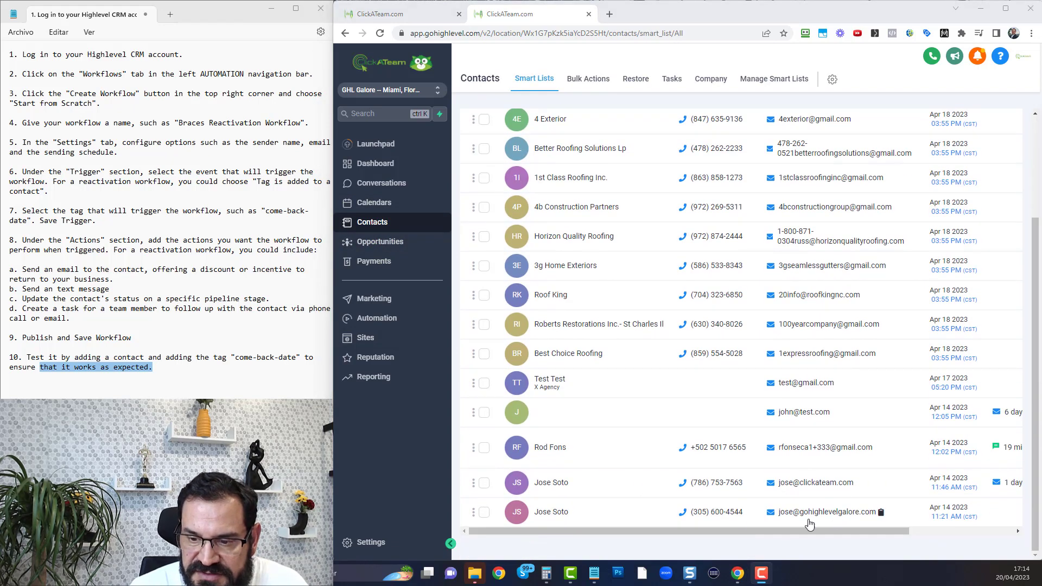
left_click(554, 485)
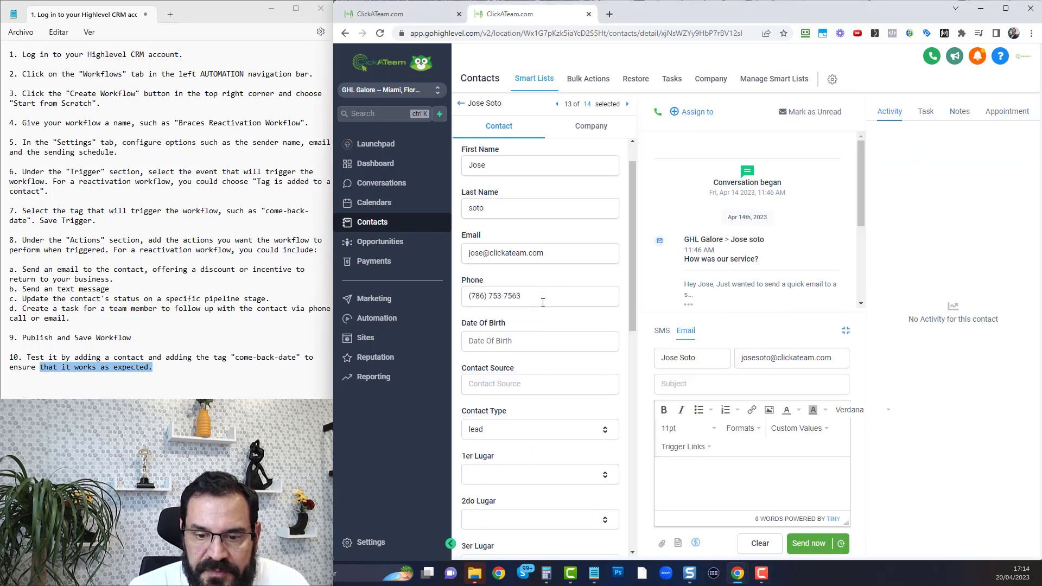
scroll(543, 326, "down", 7)
left_click(543, 337)
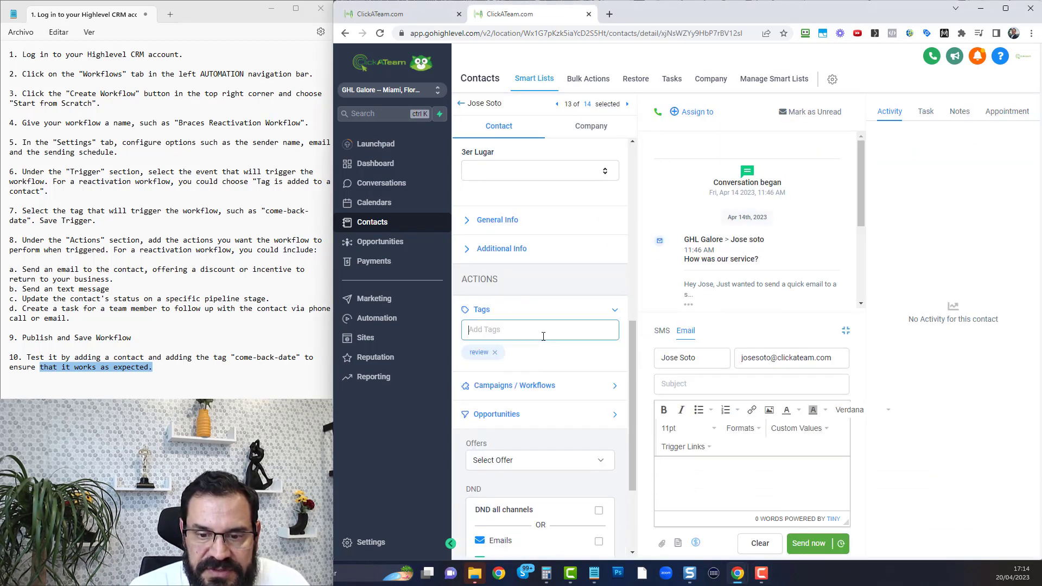
type("com")
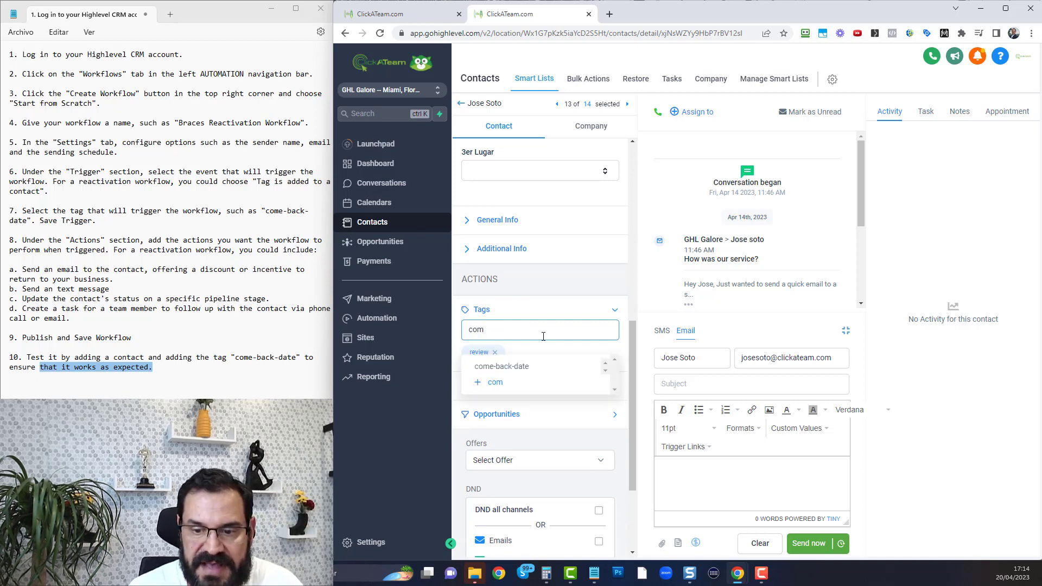
left_click(539, 366)
In the first browser tab's contacts list, open the third contact from the end to view its conversation
scroll(820, 270, "down", 3)
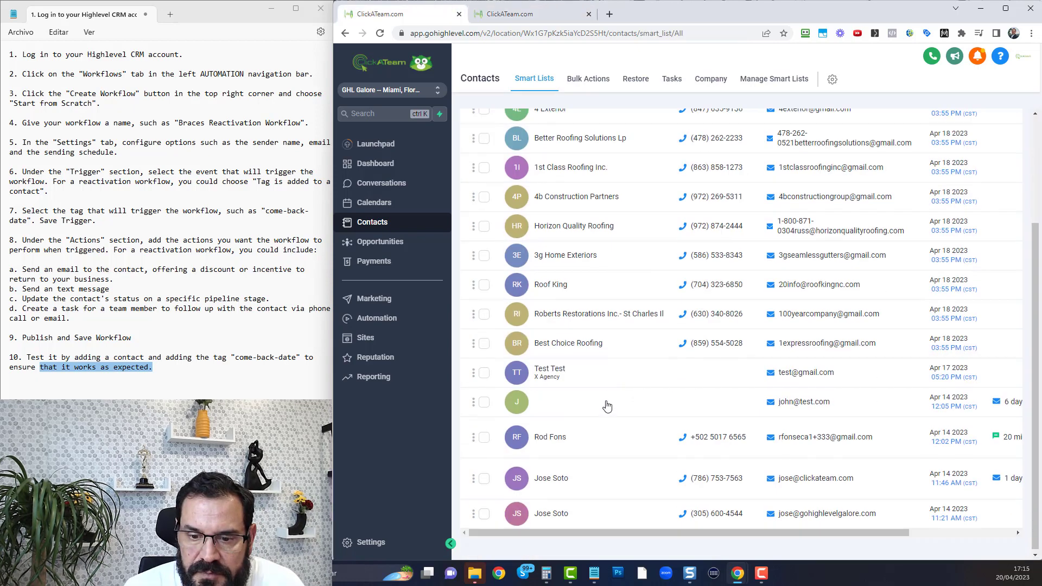
scroll(603, 412, "down", 2)
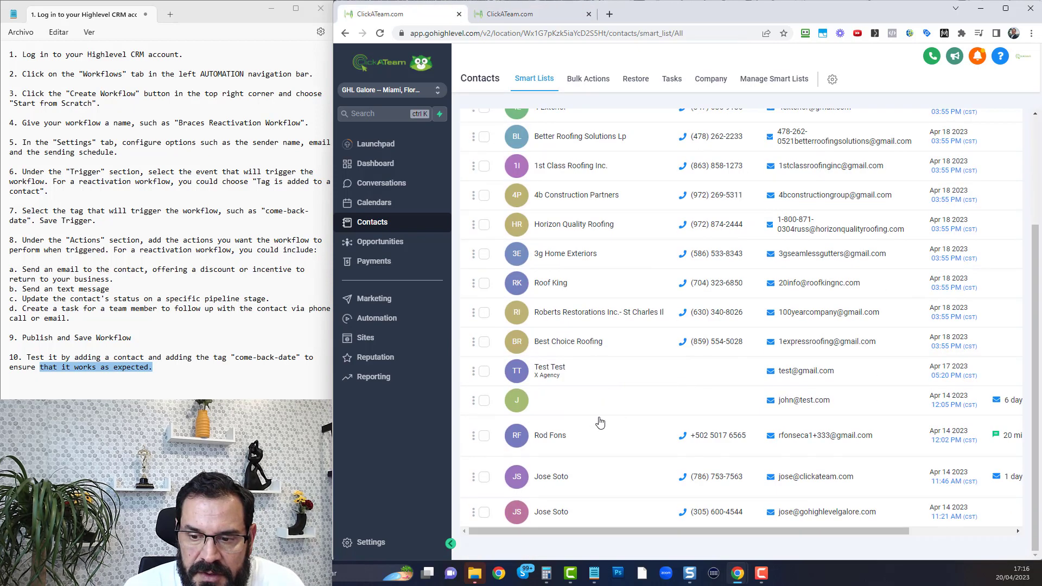
left_click(552, 436)
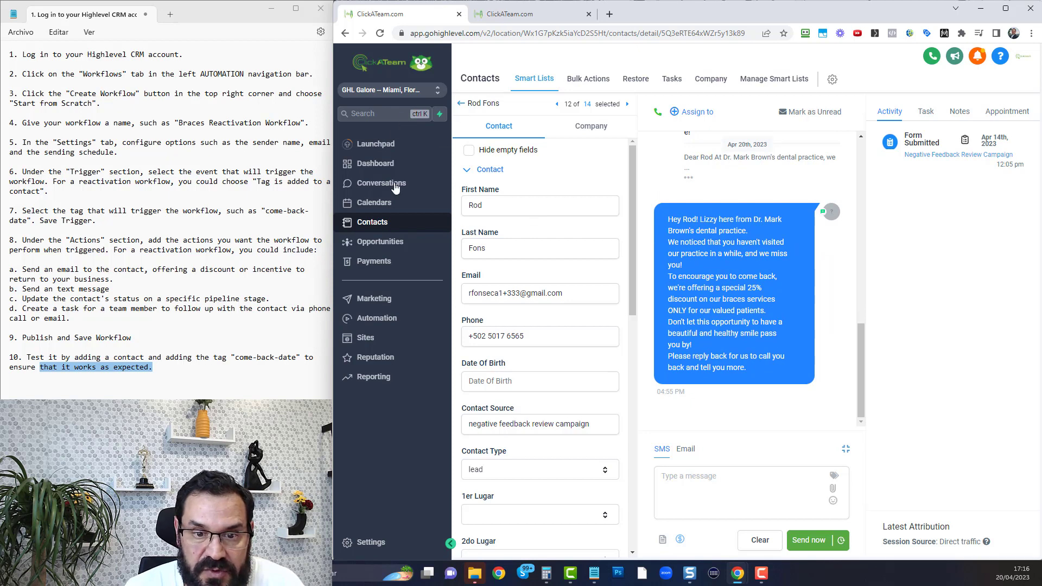
Search the workflow list for "br" and open the Braces Reactivation Workflow
left_click(374, 320)
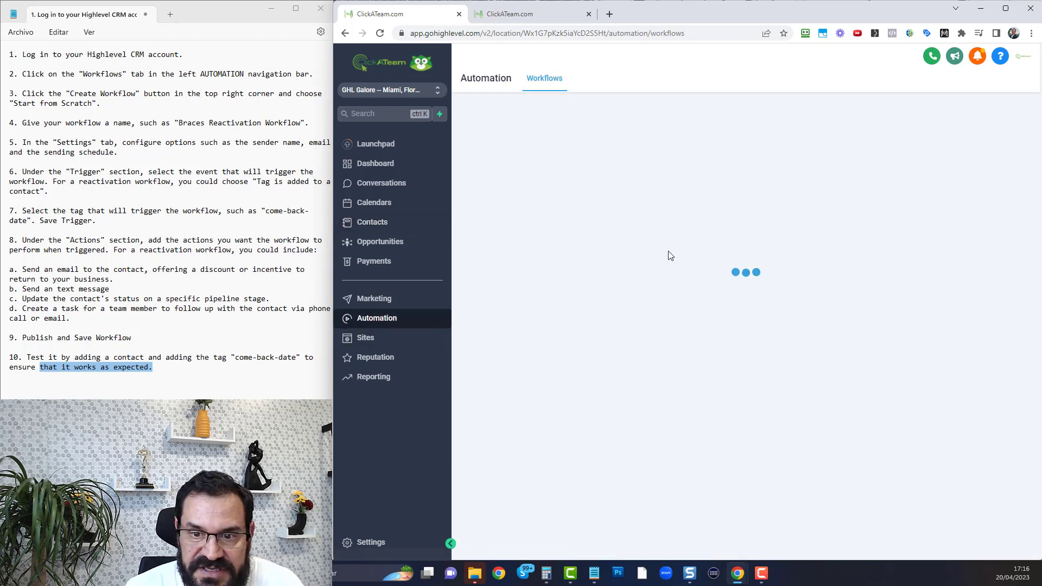
left_click(879, 185)
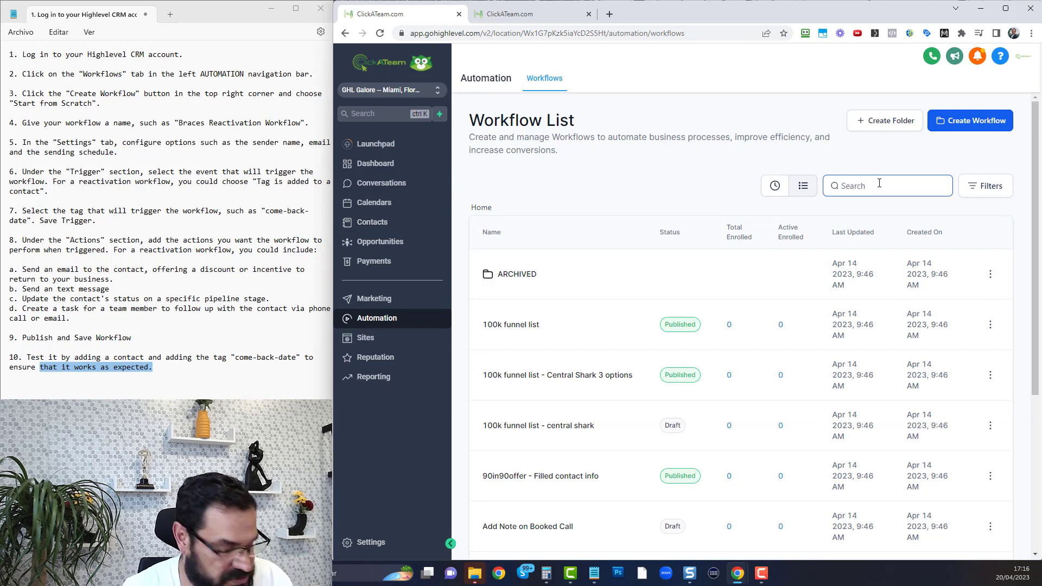
type("br")
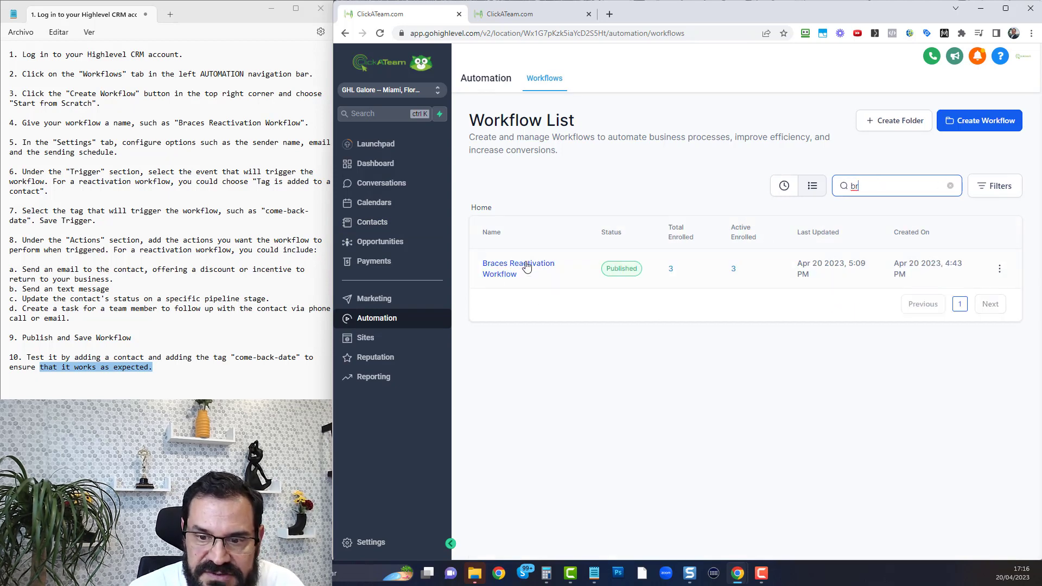
left_click(526, 266)
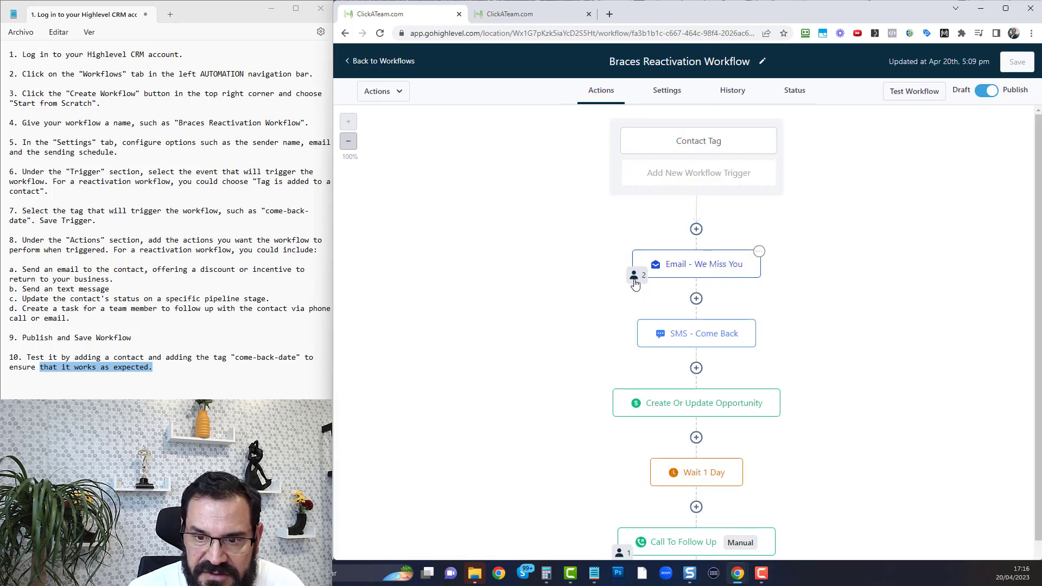
Inspect the active contacts in the "Email - We Miss You" step and the first contact's execution log, and return to the workflow's actions
left_click(636, 278)
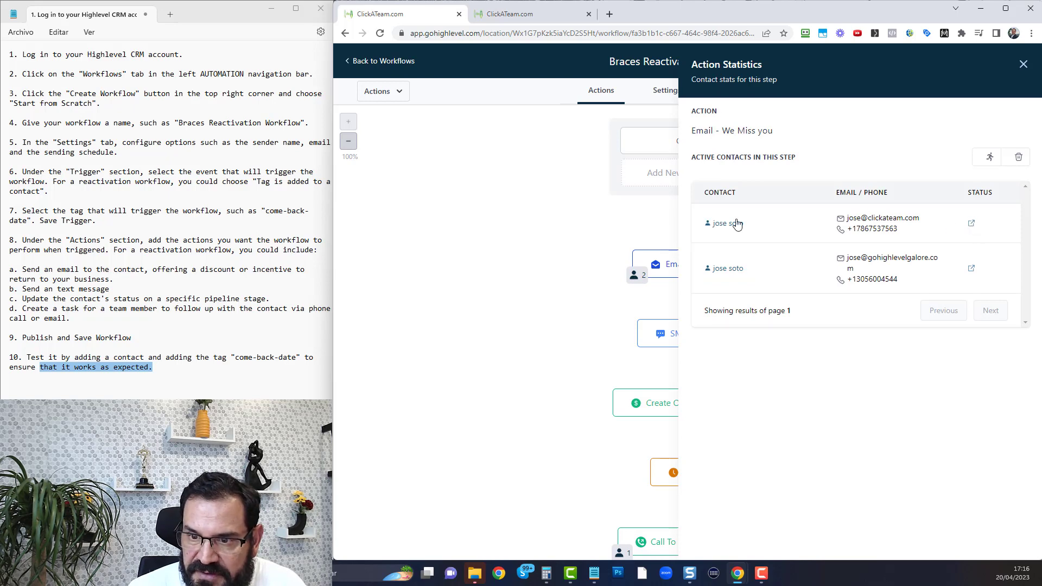
left_click(972, 225)
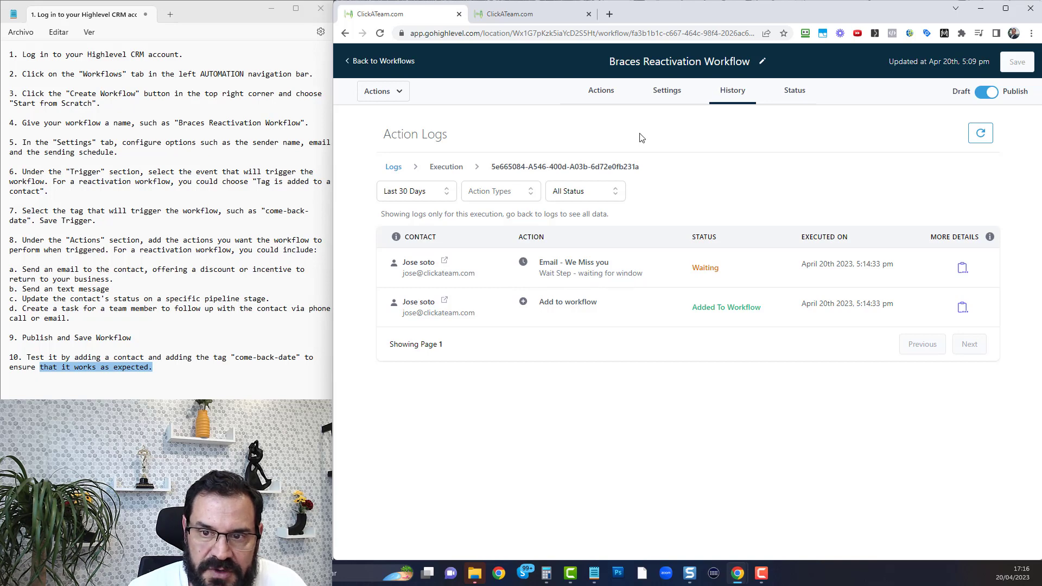
left_click(595, 92)
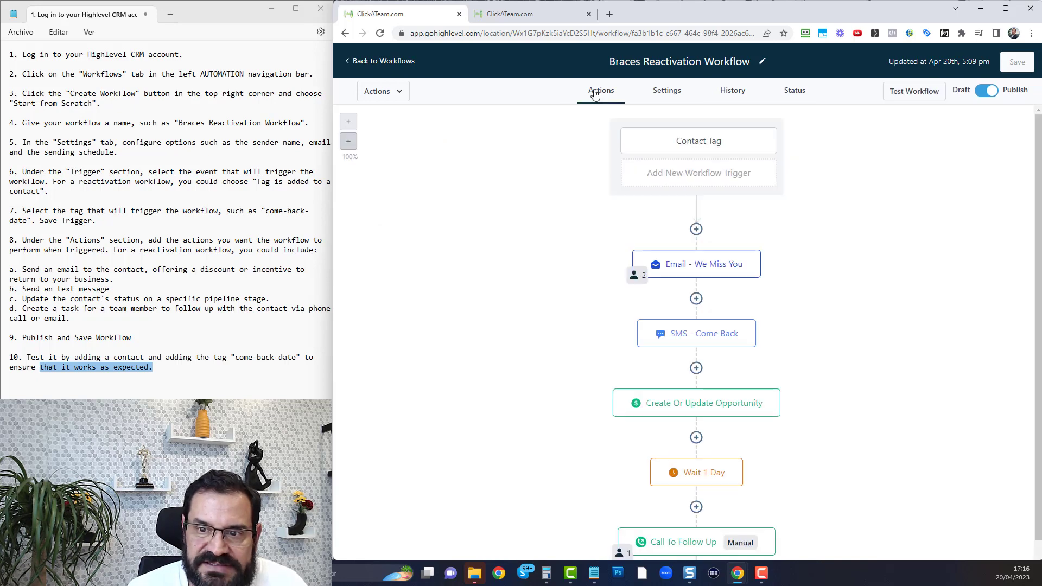
Review the sending time window in the workflow's default settings and return to the workflow list
left_click(671, 93)
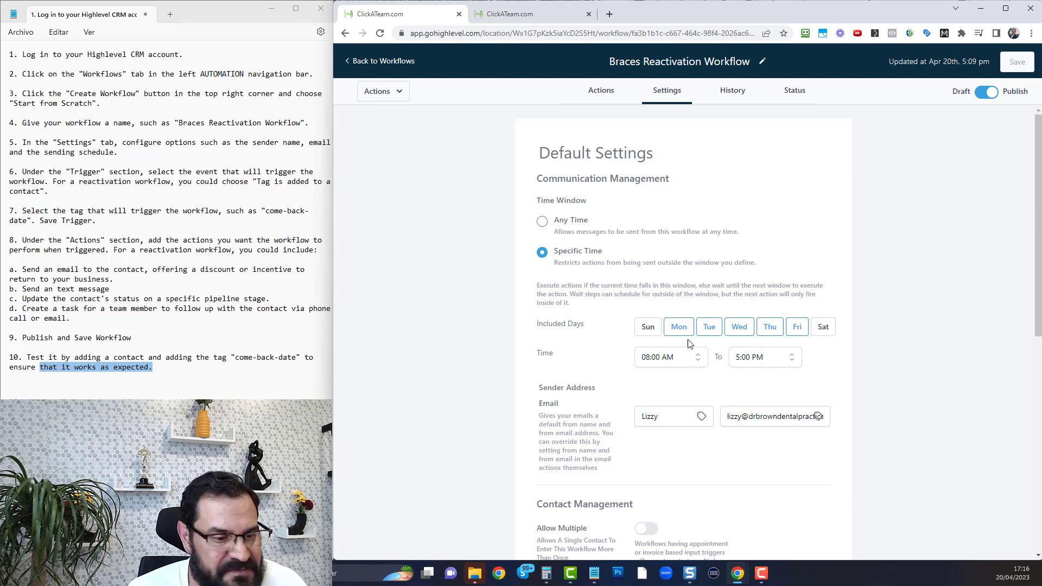
left_click(383, 66)
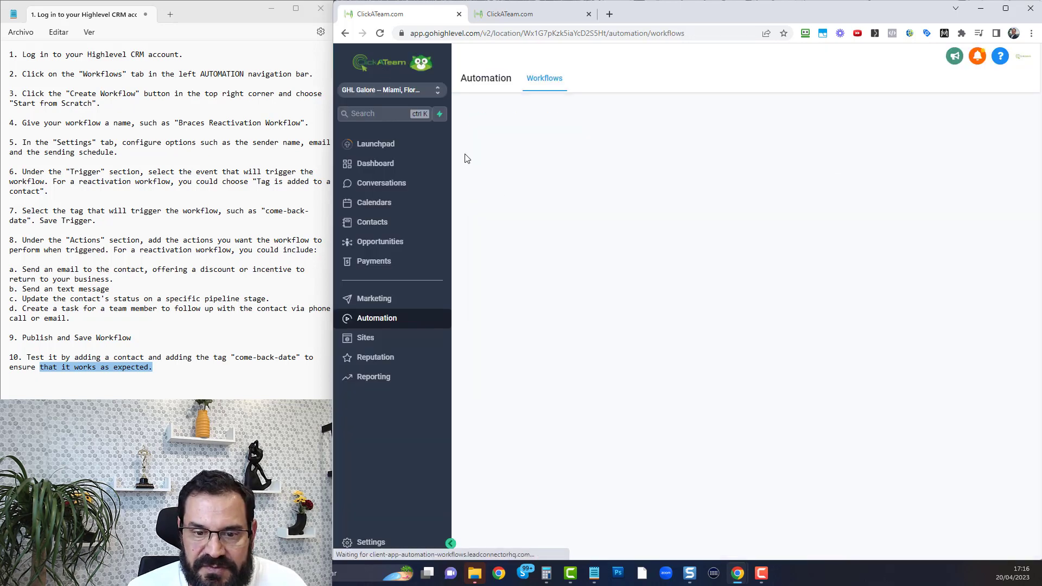